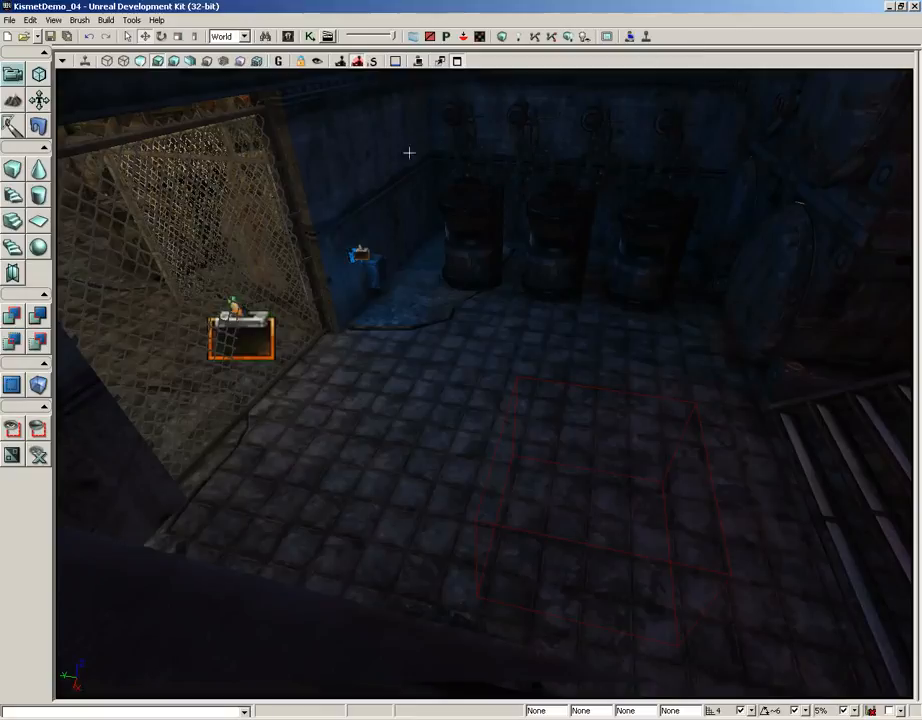
Open Kismet and delete both Compare Bool conditions and their DoorLock variables from the Door Network.
{"action": "left_click_drag", "start_coordinate": [409, 153], "coordinate": [555, 126]}
{"action": "right_click_drag", "start_coordinate": [401, 175], "coordinate": [432, 220]}
{"action": "left_click_drag", "start_coordinate": [432, 220], "coordinate": [497, 69]}
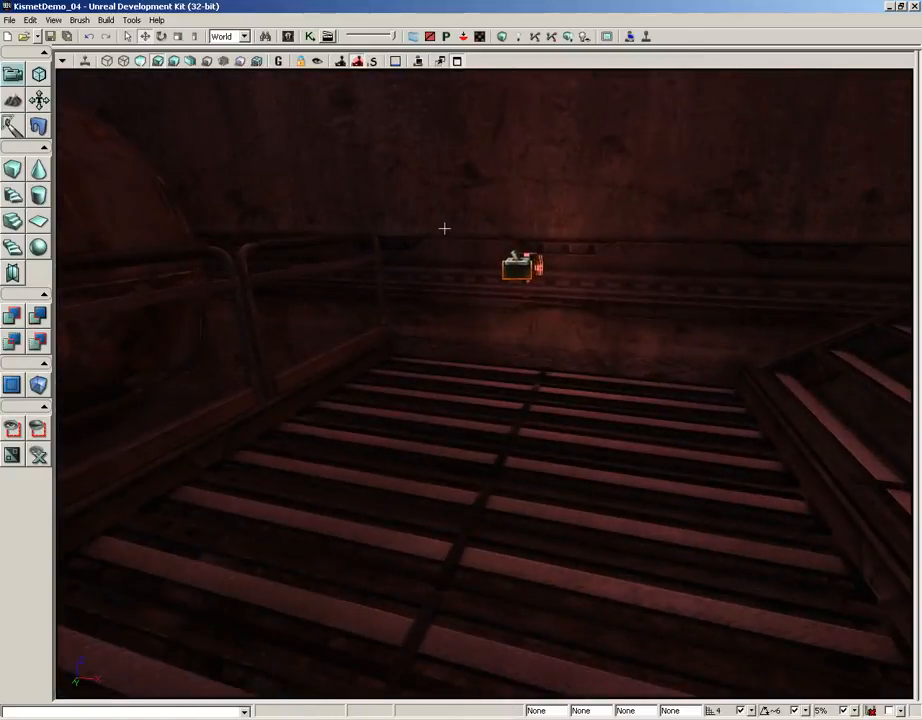
{"action": "left_click", "coordinate": [309, 36]}
{"action": "left_click_drag", "start_coordinate": [285, 342], "coordinate": [514, 381]}
{"action": "scroll", "coordinate": [520, 397], "scroll_direction": "up", "scroll_amount": 6}
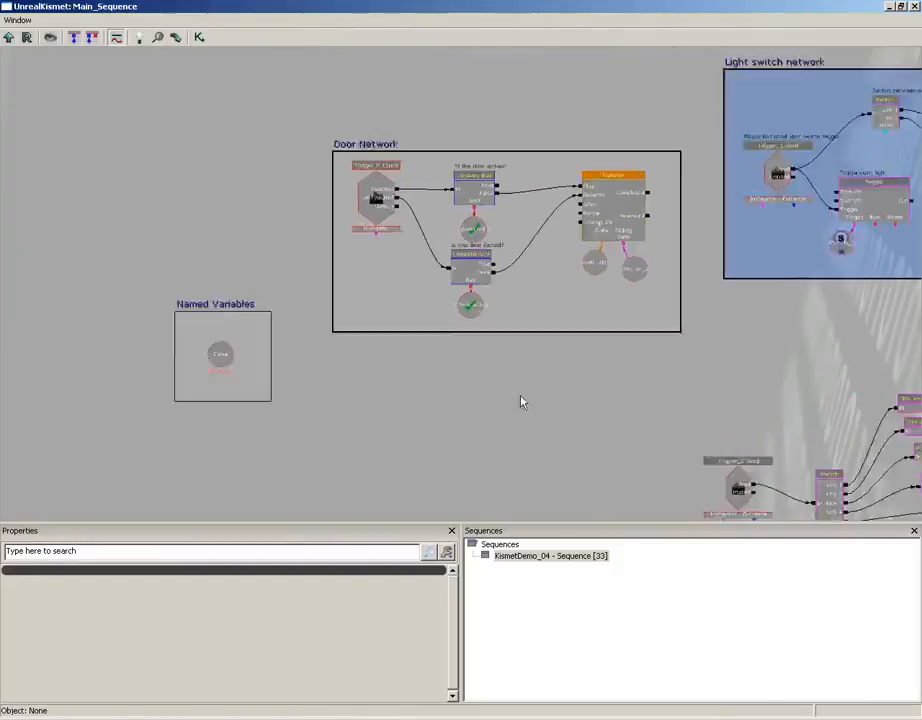
{"action": "left_click_drag", "start_coordinate": [433, 64], "coordinate": [545, 353], "text": "ctrl+alt"}
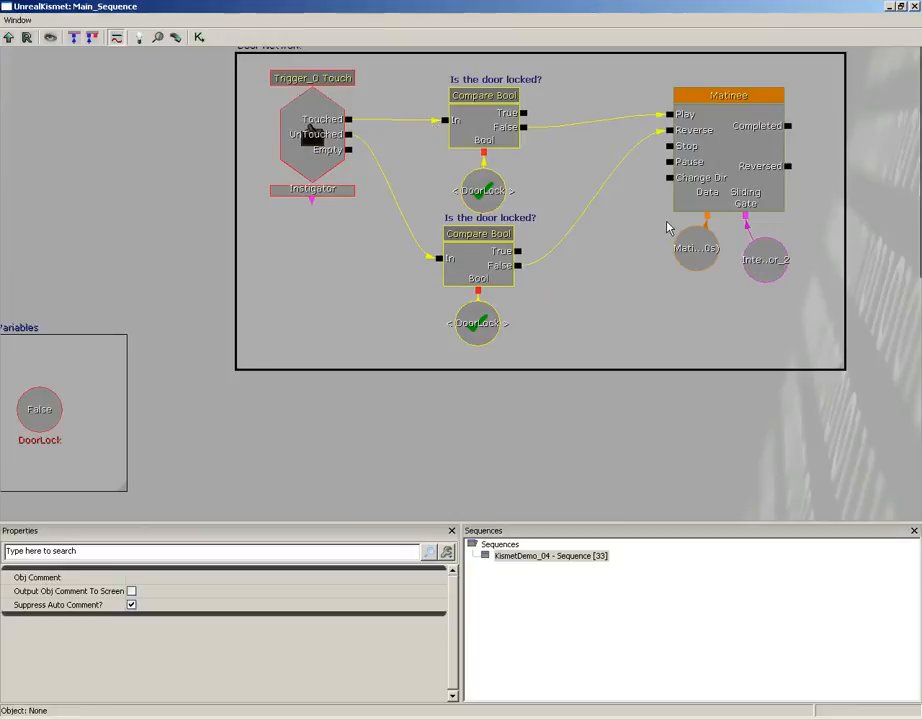
{"action": "key", "text": "Delete"}
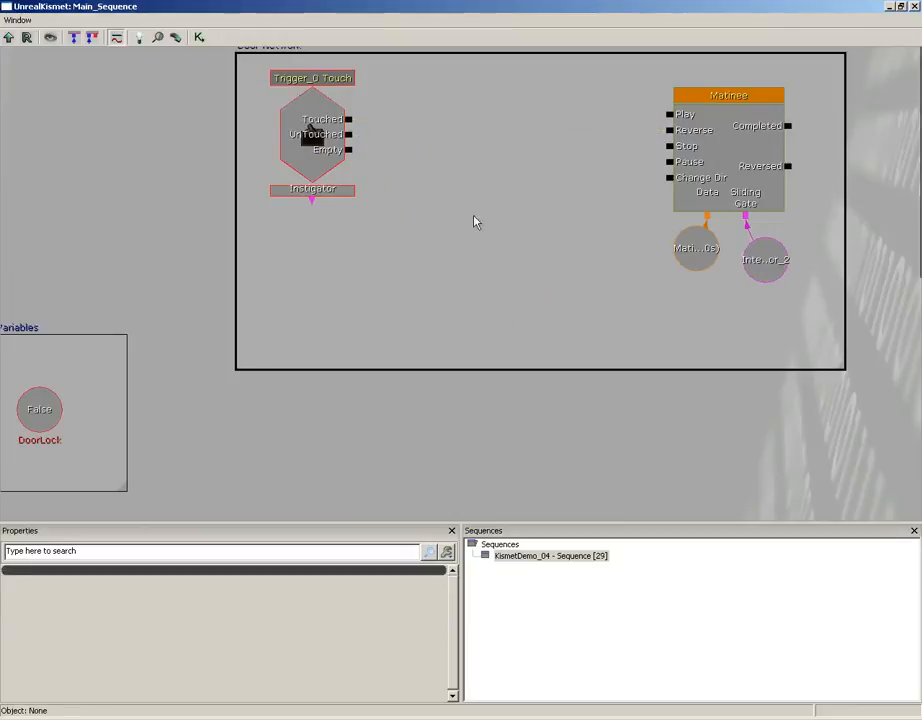
Connect the Trigger_0 Touch event's Touched output to the Matinee's Play input and its UnTouched output to Reverse.
{"action": "left_click_drag", "start_coordinate": [348, 119], "coordinate": [672, 116]}
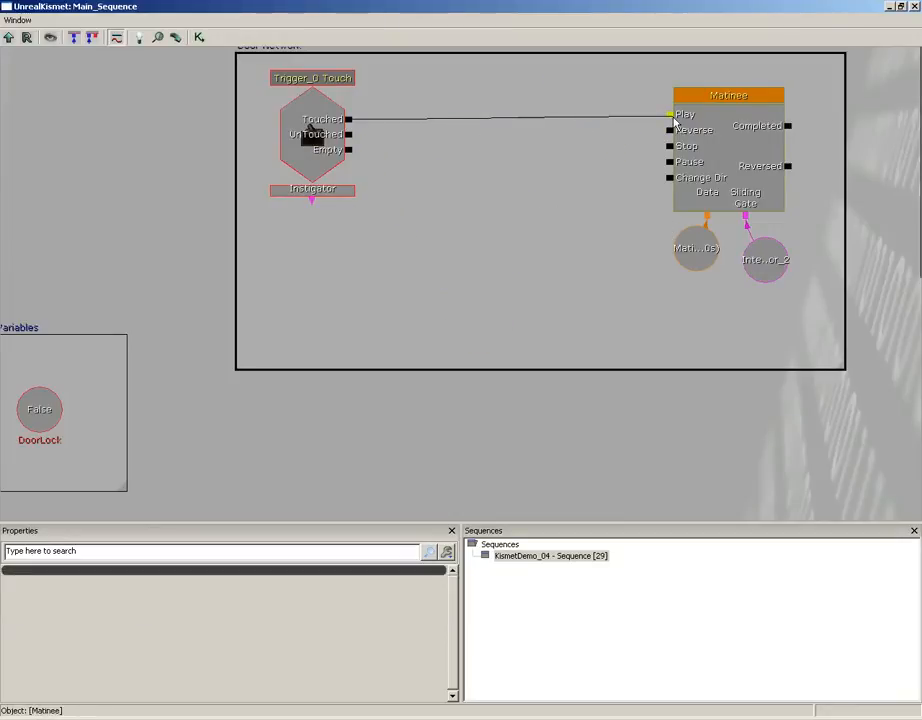
{"action": "left_click_drag", "start_coordinate": [348, 134], "coordinate": [666, 134]}
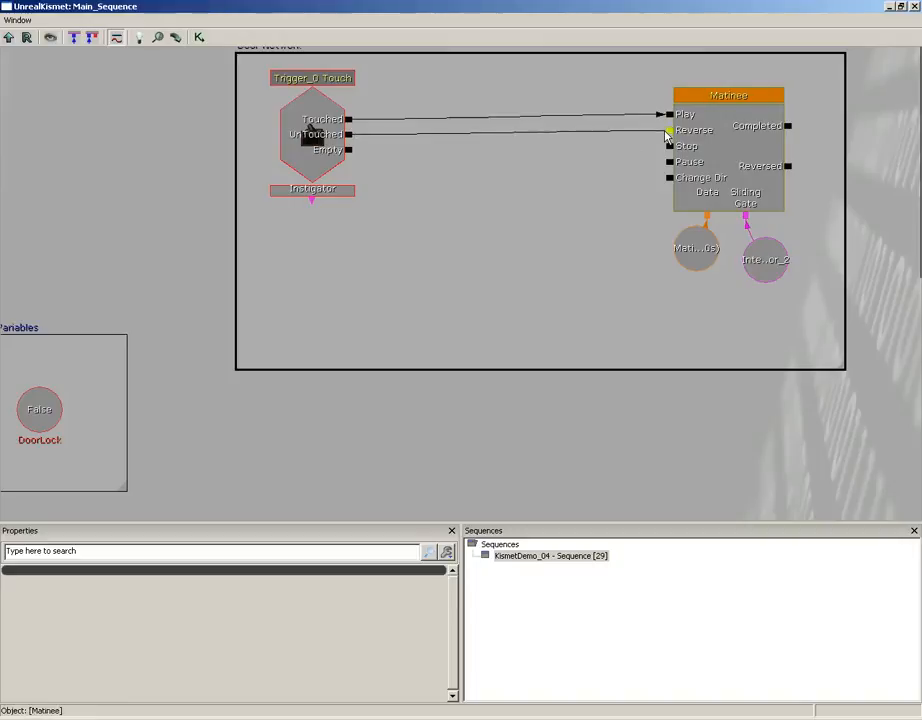
{"action": "left_click", "coordinate": [313, 135]}
{"action": "left_click", "coordinate": [444, 263]}
Delete the Named Variables comment box together with the DoorLock variable inside it.
{"action": "left_click_drag", "start_coordinate": [444, 263], "coordinate": [617, 168]}
{"action": "left_click_drag", "start_coordinate": [72, 198], "coordinate": [307, 468], "text": "ctrl+alt"}
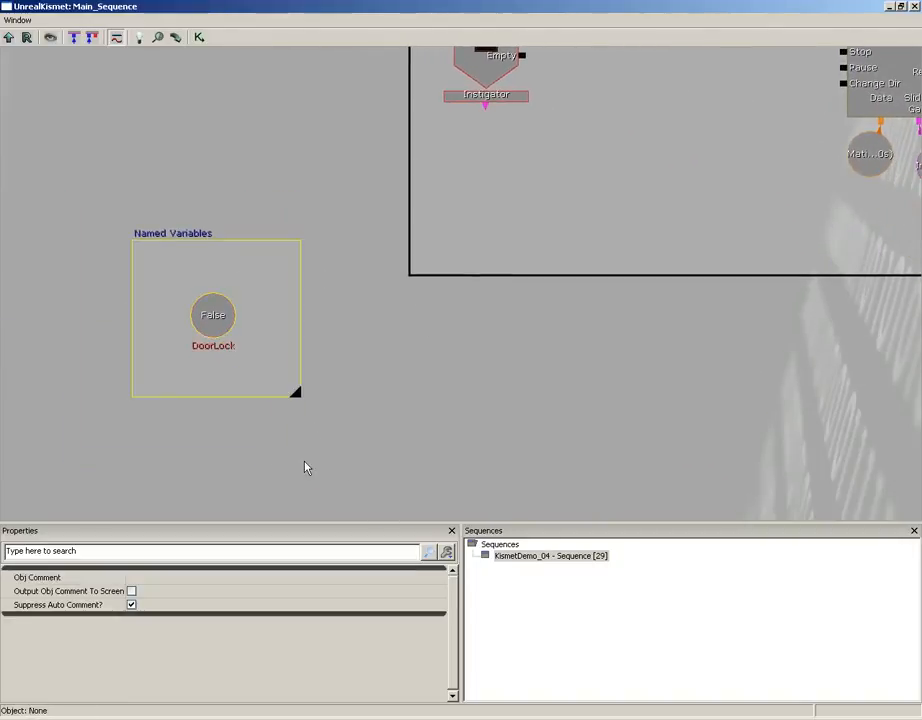
{"action": "key", "text": "Delete"}
Delete the door-locking Bool action and its attached variable below the Switch in the announcement network.
{"action": "scroll", "coordinate": [547, 288], "scroll_direction": "down", "scroll_amount": 8}
{"action": "left_click_drag", "start_coordinate": [590, 361], "coordinate": [278, 165]}
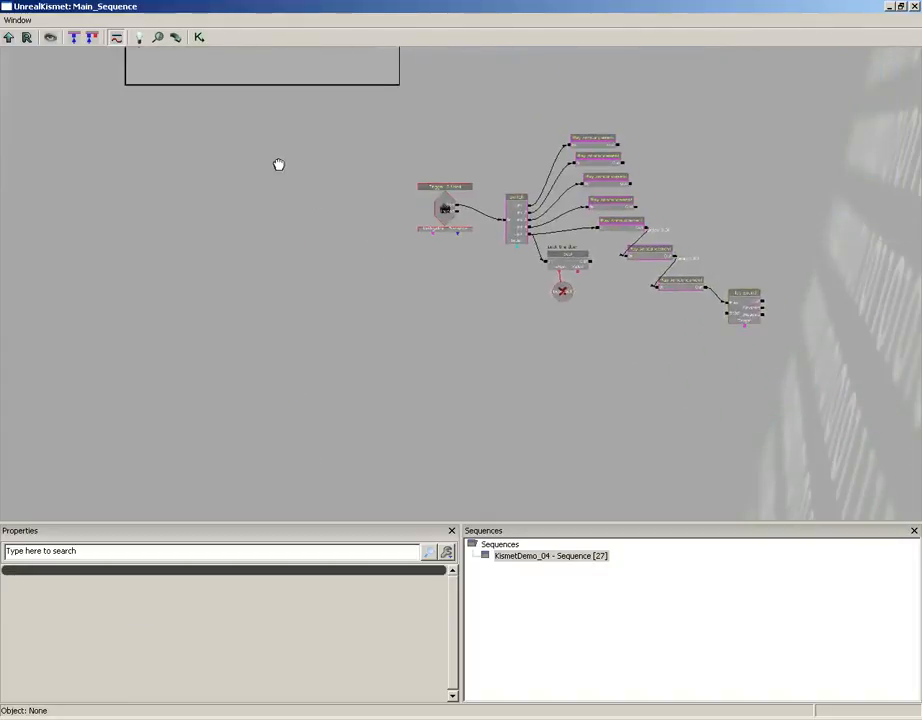
{"action": "scroll", "coordinate": [277, 303], "scroll_direction": "up", "scroll_amount": 8}
{"action": "left_click_drag", "start_coordinate": [430, 183], "coordinate": [241, 268]}
{"action": "left_click_drag", "start_coordinate": [438, 424], "coordinate": [588, 305], "text": "ctrl+alt"}
{"action": "key", "text": "Delete"}
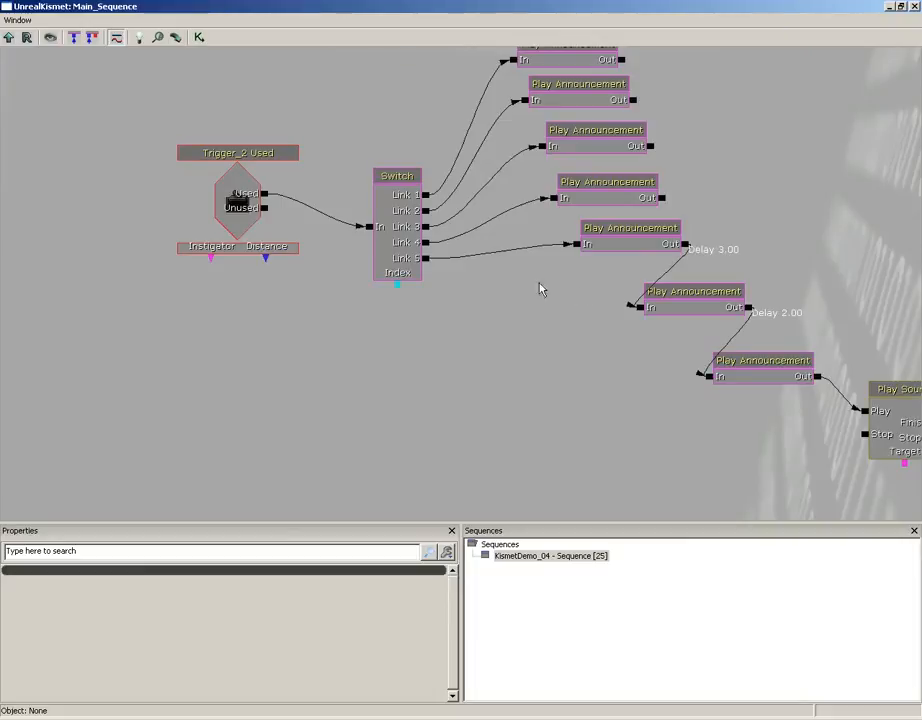
Add a Toggle action just below the Switch in the announcement network.
{"action": "left_click_drag", "start_coordinate": [364, 143], "coordinate": [487, 388]}
{"action": "scroll", "coordinate": [487, 390], "scroll_direction": "down", "scroll_amount": 4}
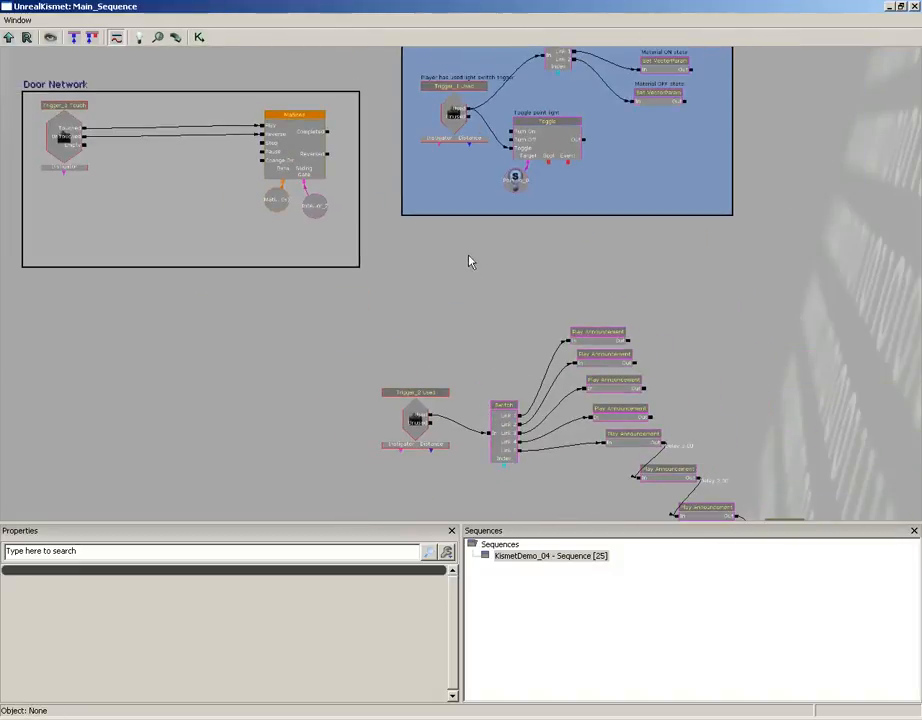
{"action": "scroll", "coordinate": [470, 262], "scroll_direction": "up", "scroll_amount": 4}
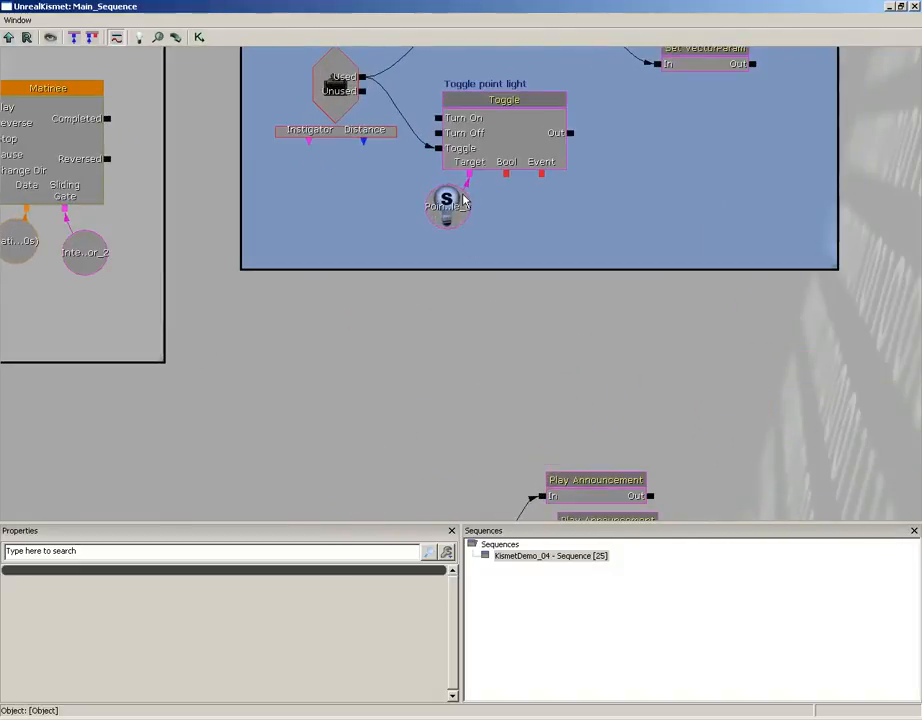
{"action": "left_click_drag", "start_coordinate": [494, 399], "coordinate": [416, 52]}
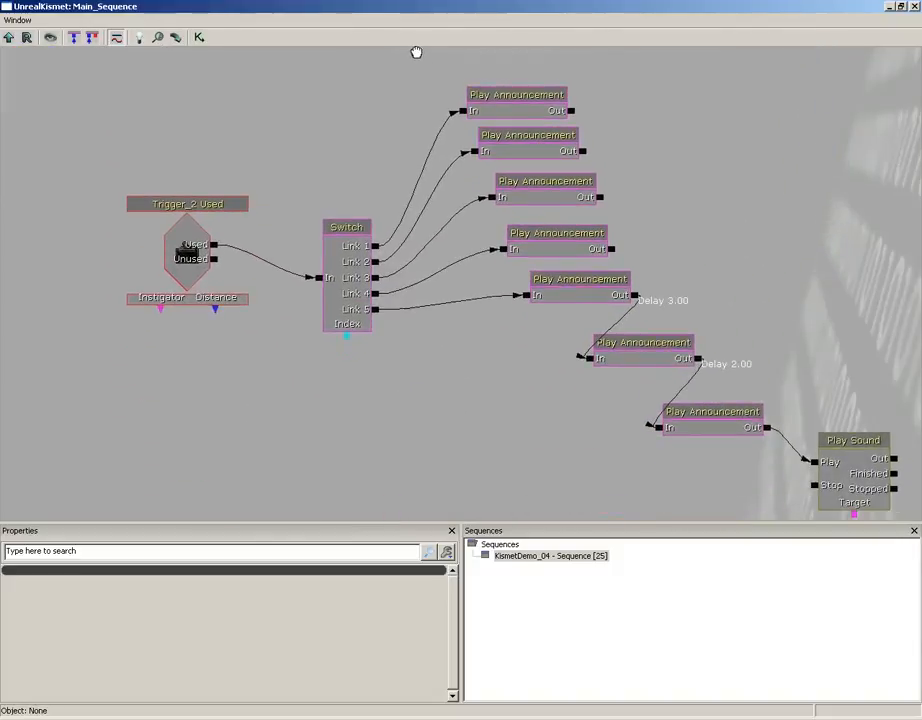
{"action": "right_click", "coordinate": [400, 309]}
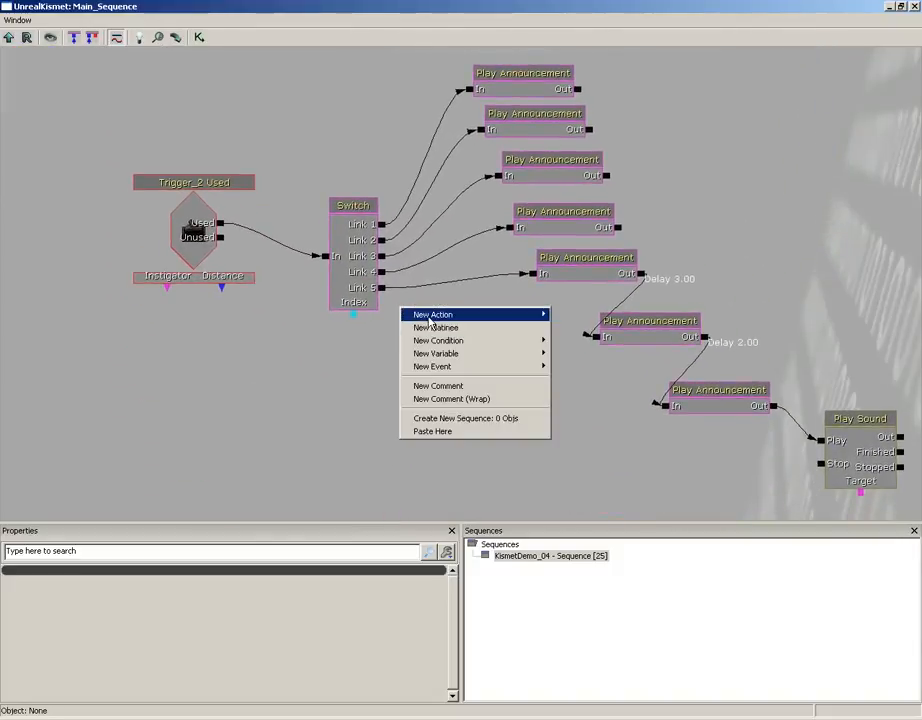
{"action": "mouse_move", "coordinate": [430, 317]}
{"action": "mouse_move", "coordinate": [576, 612]}
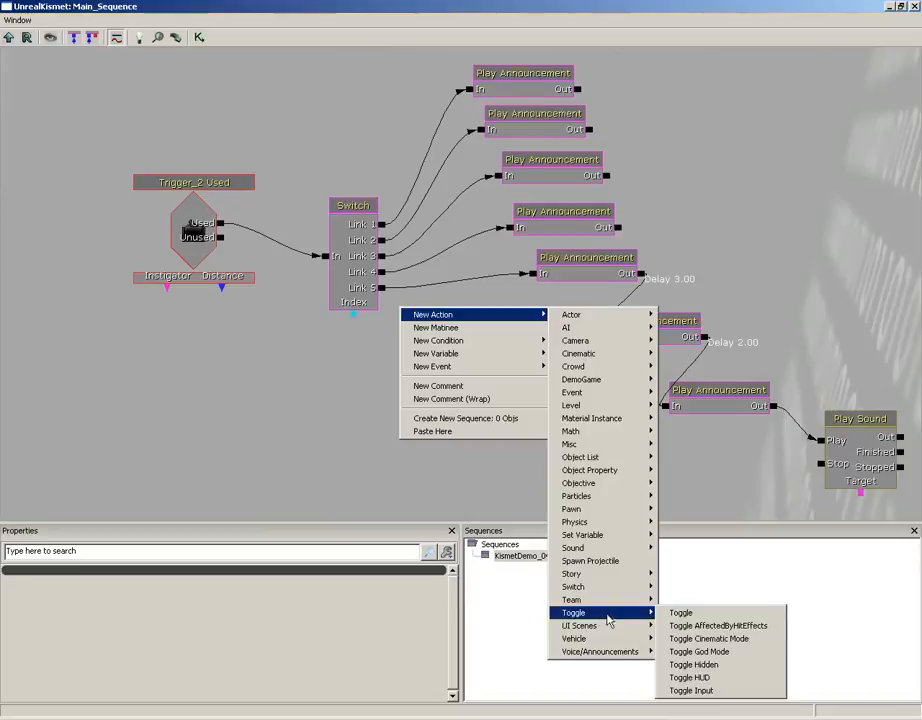
{"action": "left_click", "coordinate": [700, 614]}
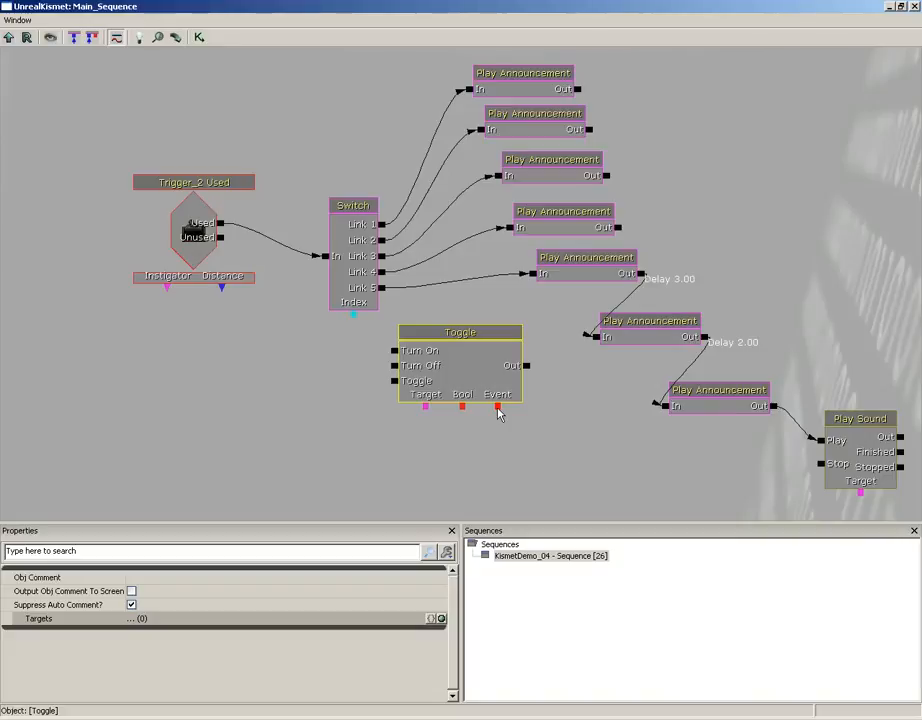
Link the new Toggle's Event connector to the Trigger_0 Touch event and the Switch's Link 5 output to Turn Off.
{"action": "left_click_drag", "start_coordinate": [497, 407], "coordinate": [193, 182]}
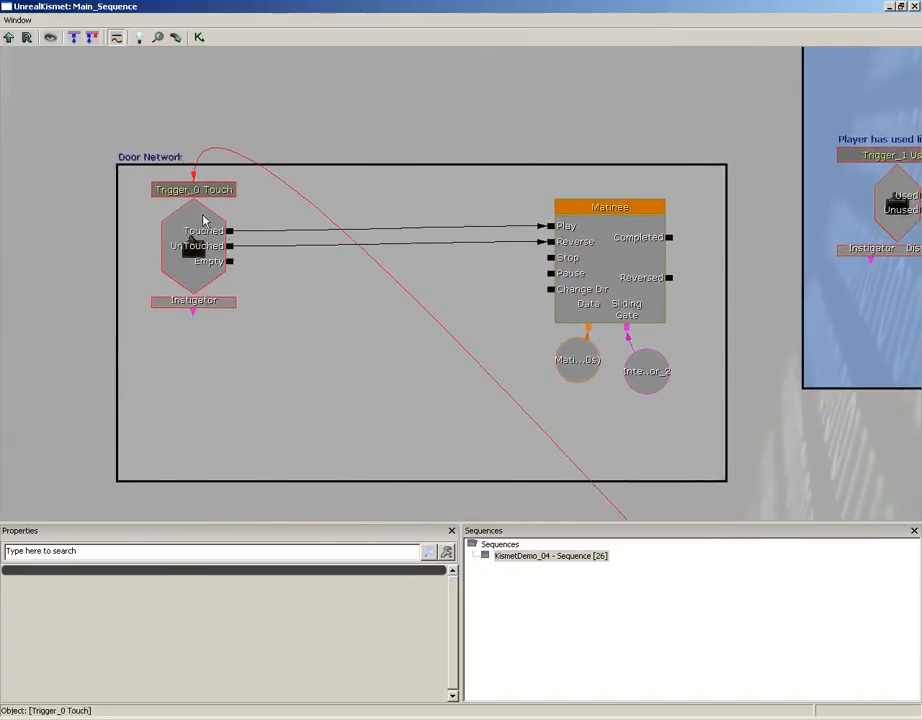
{"action": "left_click_drag", "start_coordinate": [486, 446], "coordinate": [106, 112]}
{"action": "left_click_drag", "start_coordinate": [415, 301], "coordinate": [227, 31]}
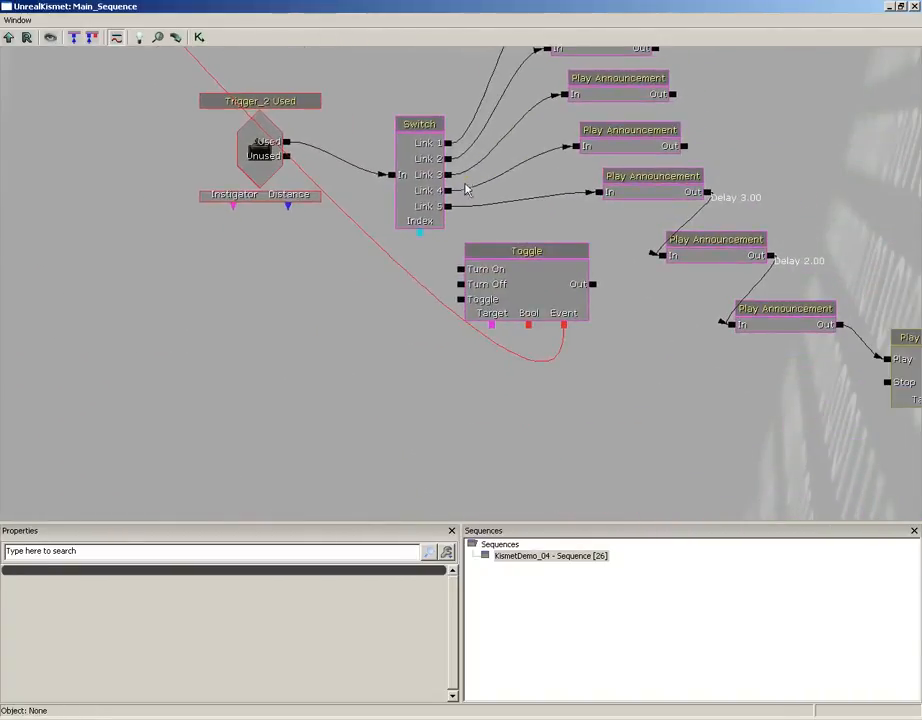
{"action": "left_click_drag", "start_coordinate": [447, 206], "coordinate": [459, 285]}
Close Kismet, play the level from the floor in front of the gate, and test the gate by approaching and backing away.
{"action": "left_click", "coordinate": [915, 8]}
{"action": "left_click_drag", "start_coordinate": [407, 545], "coordinate": [460, 440]}
{"action": "right_click_drag", "start_coordinate": [460, 440], "coordinate": [463, 539]}
{"action": "right_click", "coordinate": [459, 527]}
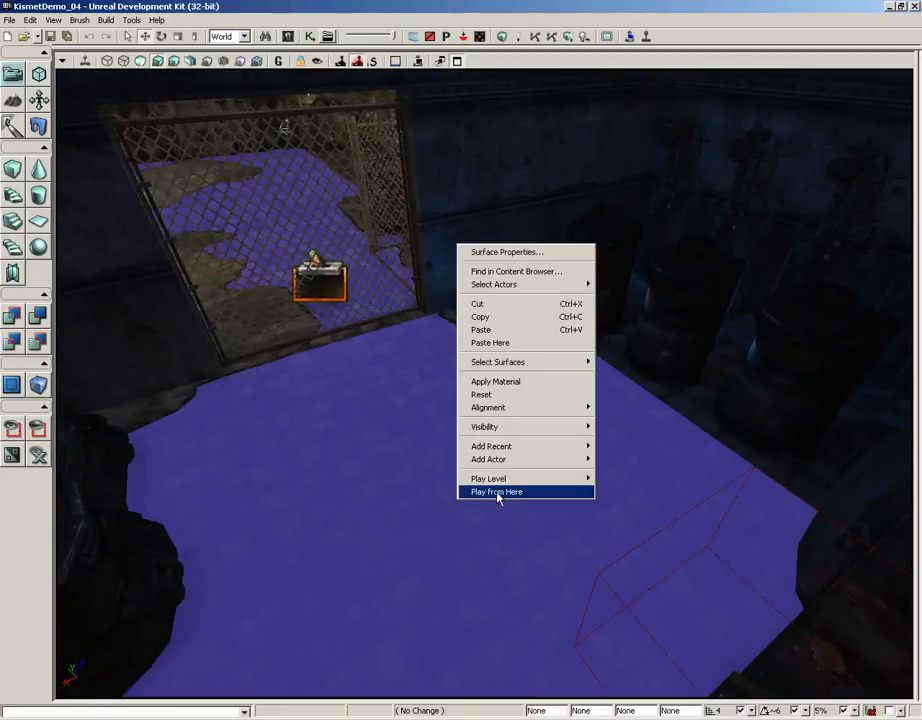
{"action": "left_click", "coordinate": [497, 492]}
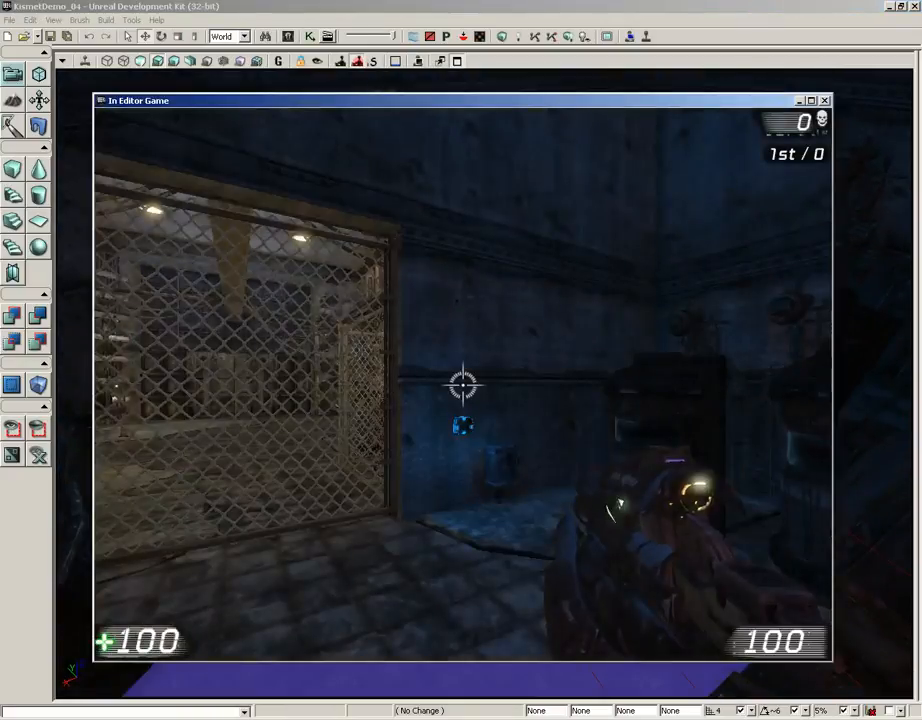
{"action": "key", "text": "w"}
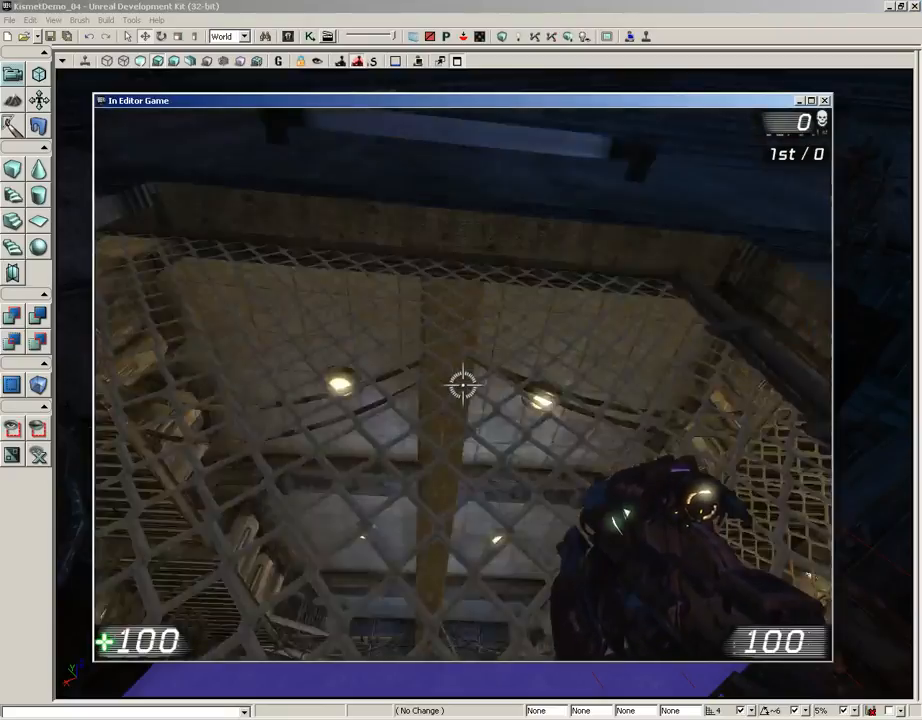
{"action": "key", "text": "s"}
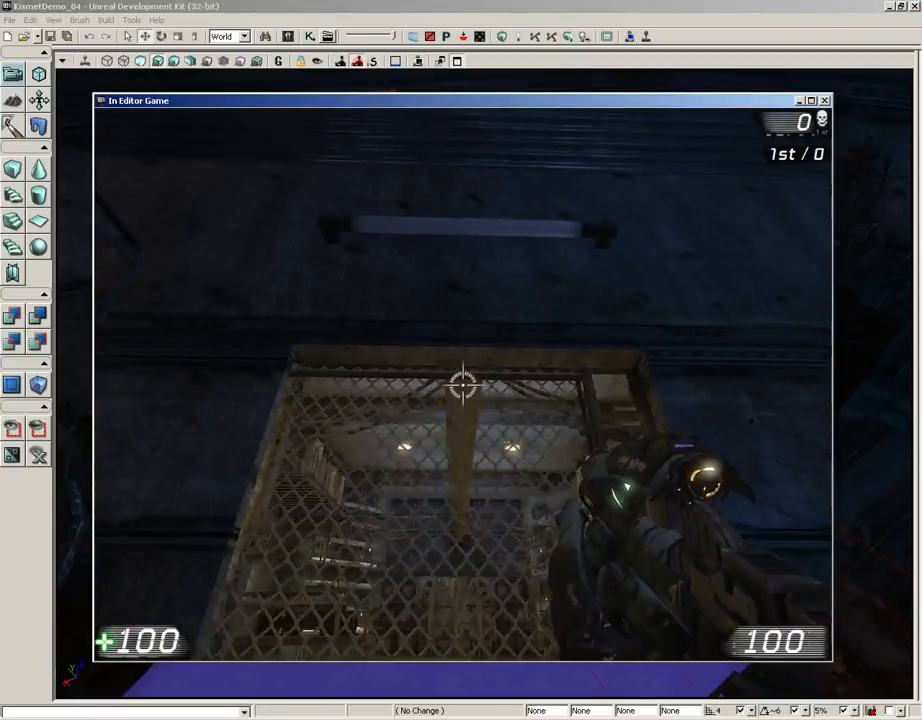
Go to the red-lit wall switch in the game and use it repeatedly to run through the announcements.
{"action": "key", "text": "w"}
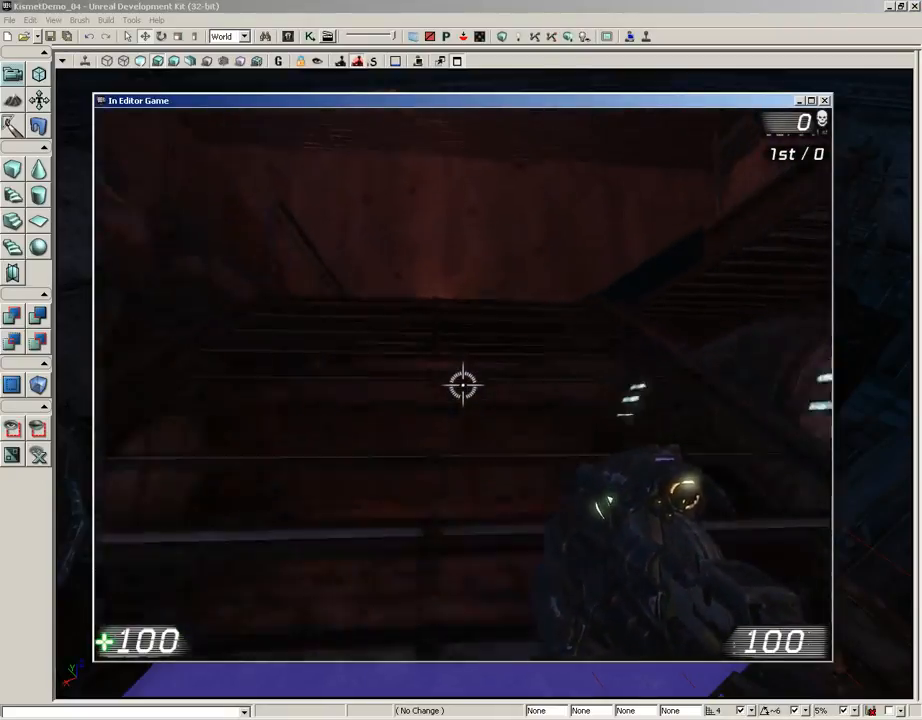
{"action": "key", "text": "e"}
{"action": "key", "text": "e"}
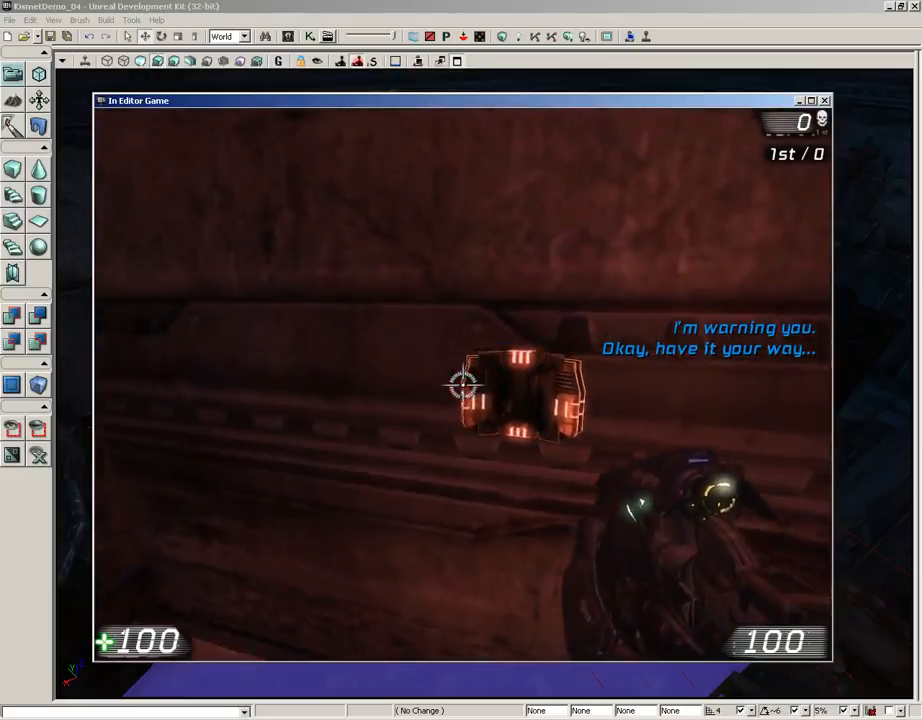
{"action": "key", "text": "w"}
{"action": "key", "text": "w"}
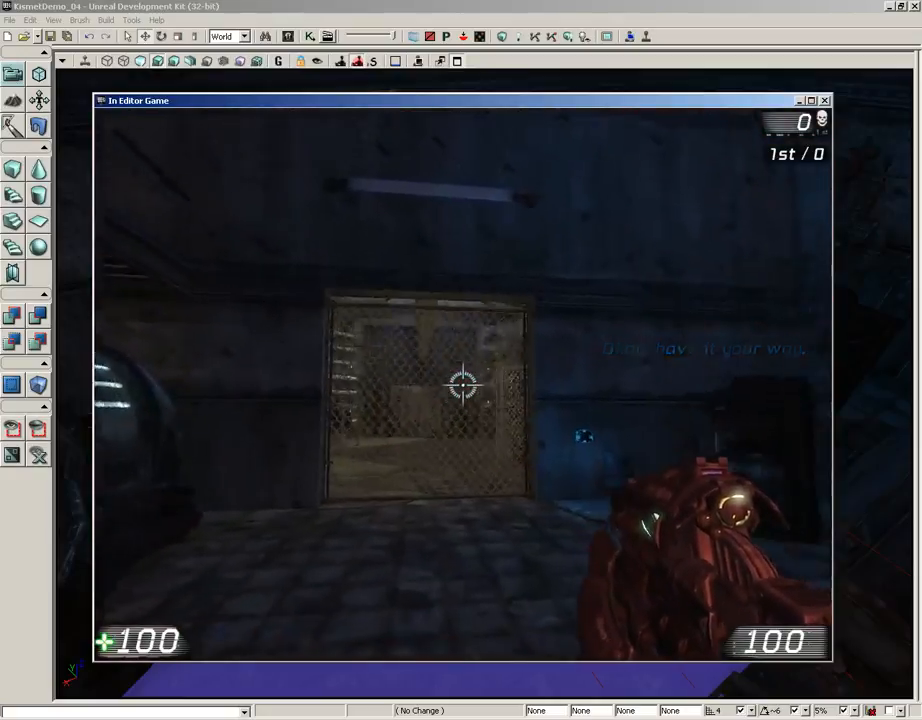
Return to the gate, approach and back away several times to check the lock, and end the play session.
{"action": "key", "text": "s"}
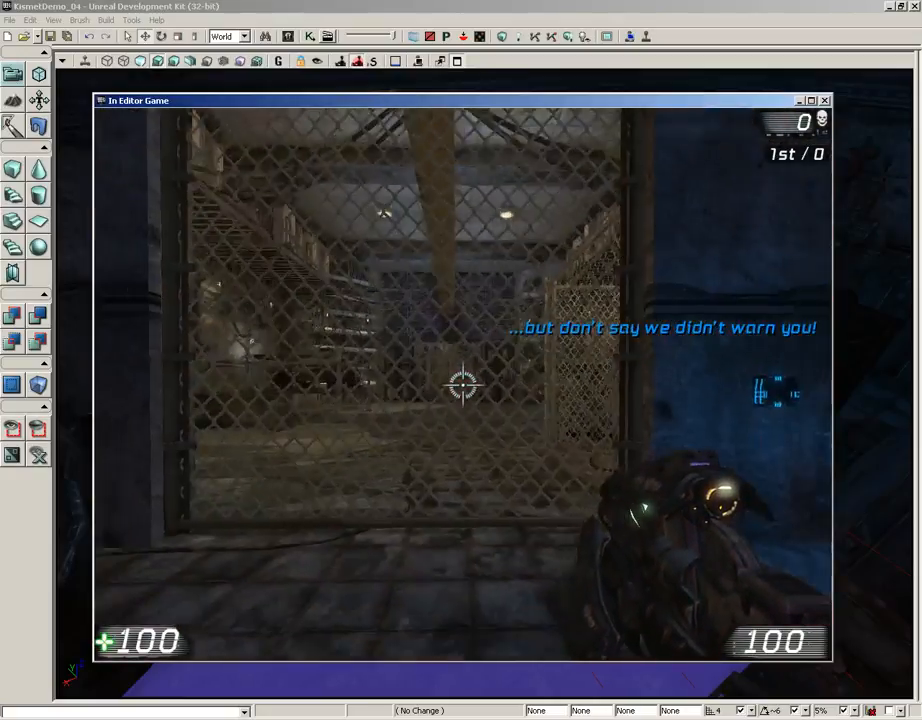
{"action": "key", "text": "w"}
{"action": "key", "text": "s"}
{"action": "key", "text": "w"}
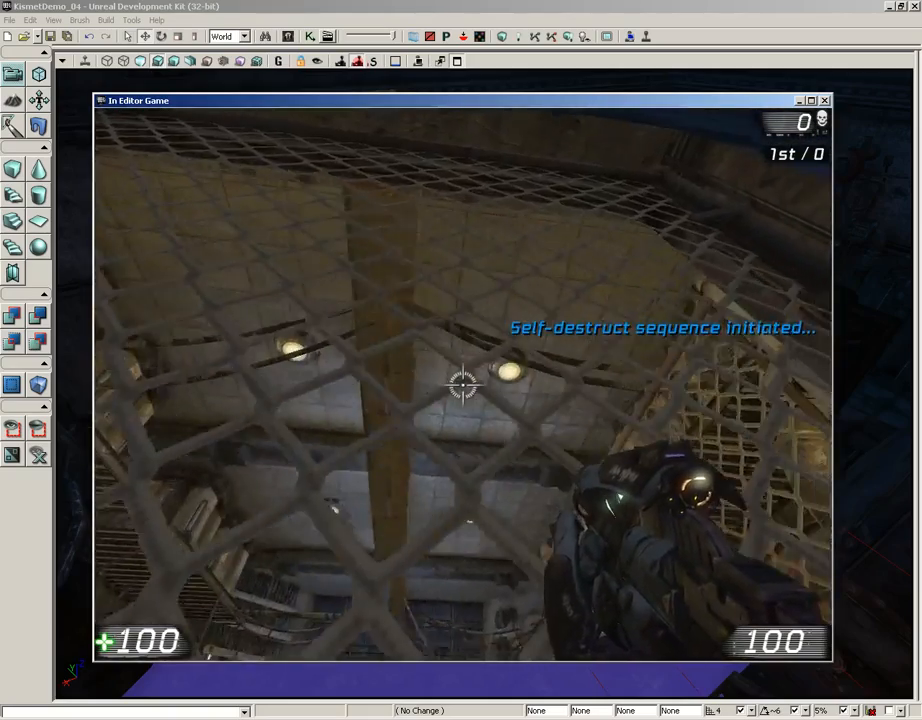
{"action": "key", "text": "s"}
{"action": "key", "text": "w"}
{"action": "key", "text": "w"}
{"action": "key", "text": "s"}
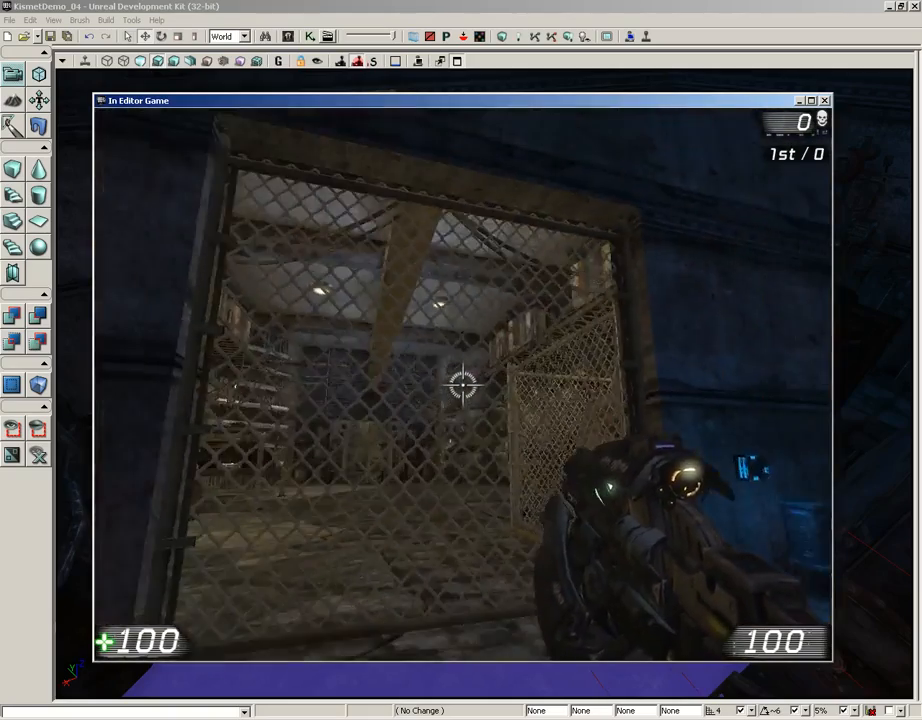
{"action": "key", "text": "Escape"}
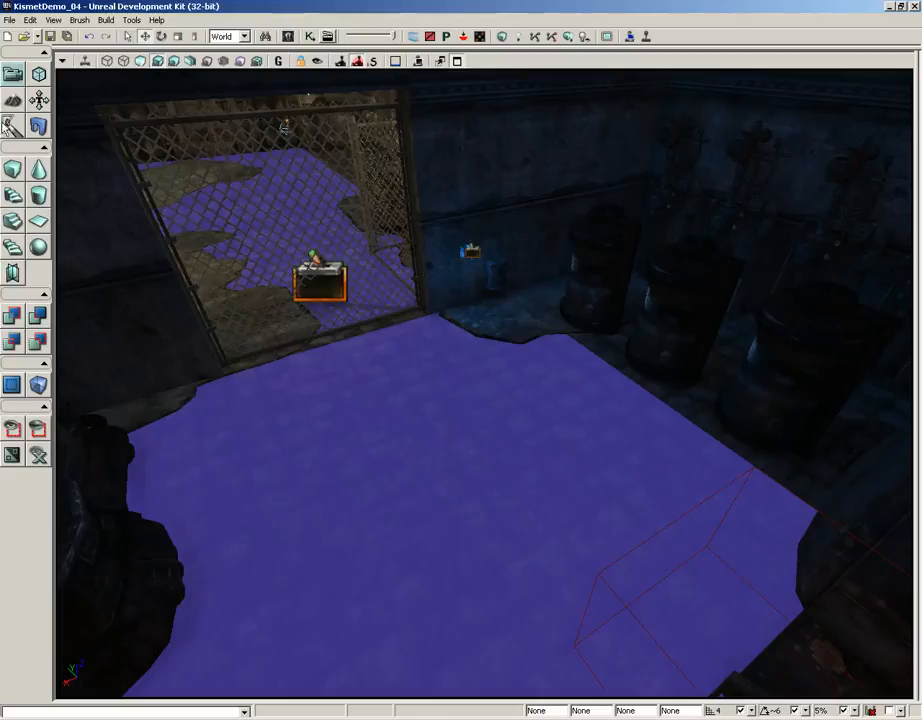
Reopen Kismet and remove the link between the Switch's Link 5 output and the new Toggle's Turn Off input.
{"action": "left_click", "coordinate": [316, 40]}
{"action": "left_click_drag", "start_coordinate": [277, 270], "coordinate": [537, 457]}
{"action": "scroll", "coordinate": [440, 395], "scroll_direction": "down", "scroll_amount": 2}
{"action": "scroll", "coordinate": [586, 427], "scroll_direction": "down", "scroll_amount": 2}
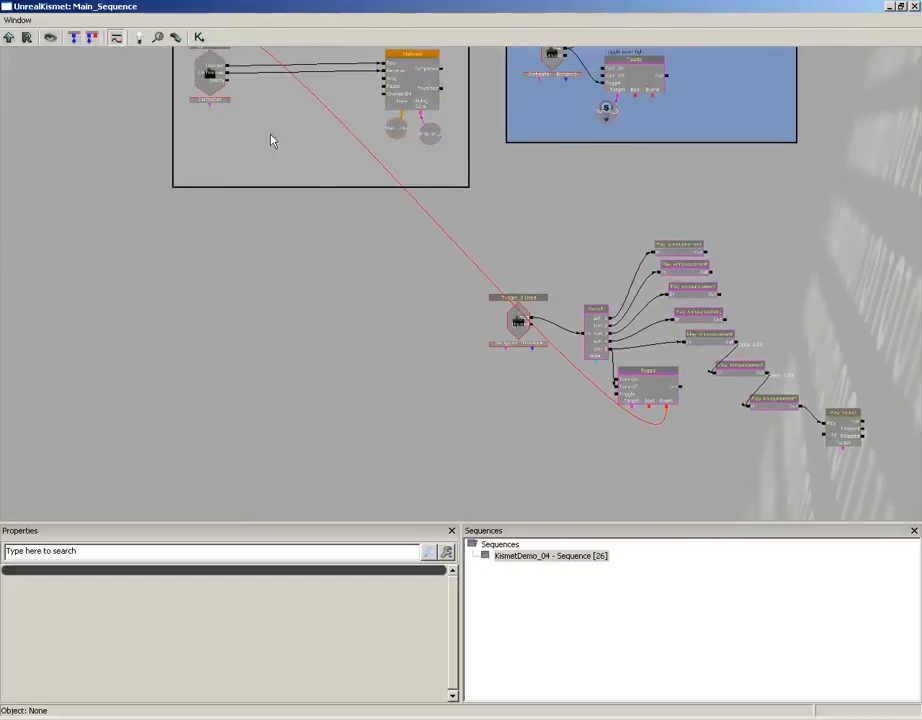
{"action": "left_click_drag", "start_coordinate": [270, 141], "coordinate": [222, 173]}
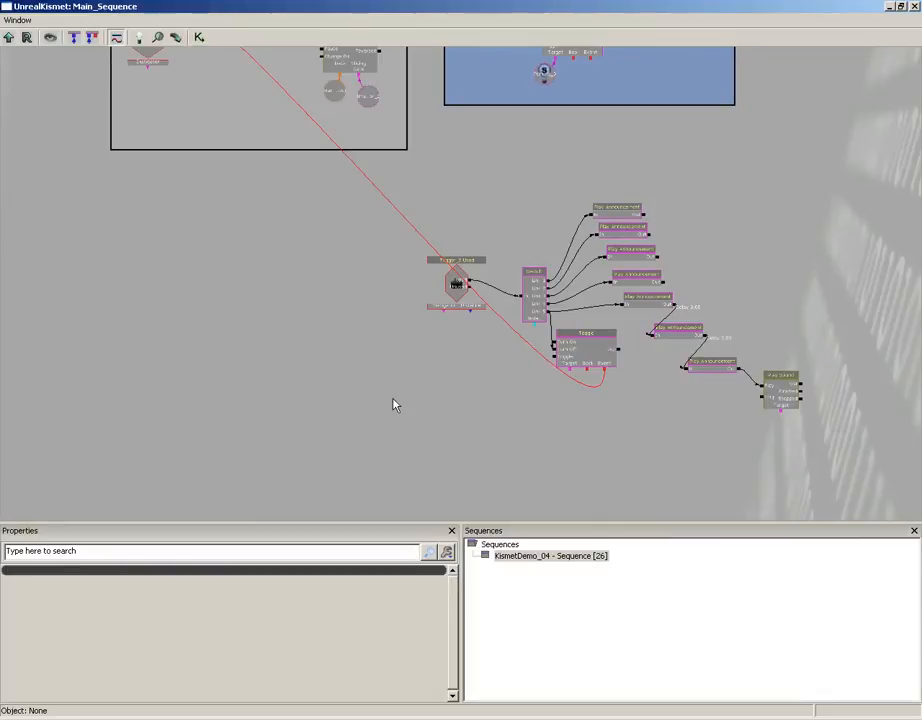
{"action": "left_click_drag", "start_coordinate": [508, 357], "coordinate": [339, 292]}
{"action": "scroll", "coordinate": [339, 293], "scroll_direction": "up", "scroll_amount": 1}
{"action": "scroll", "coordinate": [340, 290], "scroll_direction": "up", "scroll_amount": 4}
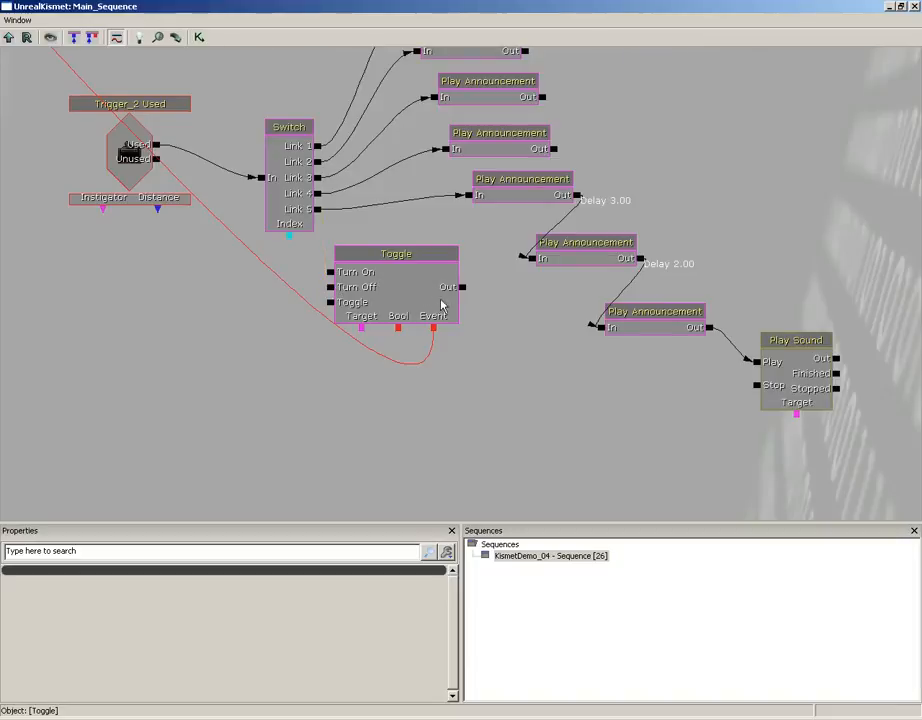
Move the new Toggle into the Door Network box and place it directly above the lowered Trigger_0 Touch event.
{"action": "left_click_drag", "start_coordinate": [422, 304], "coordinate": [172, 62]}
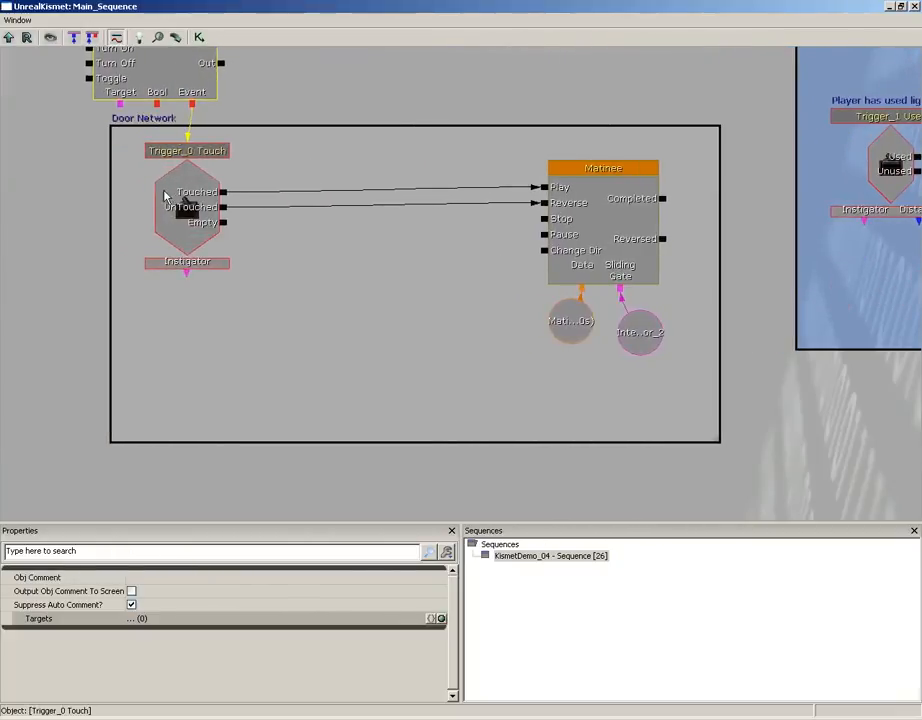
{"action": "left_click_drag", "start_coordinate": [182, 199], "coordinate": [243, 338]}
{"action": "left_click_drag", "start_coordinate": [179, 76], "coordinate": [230, 204]}
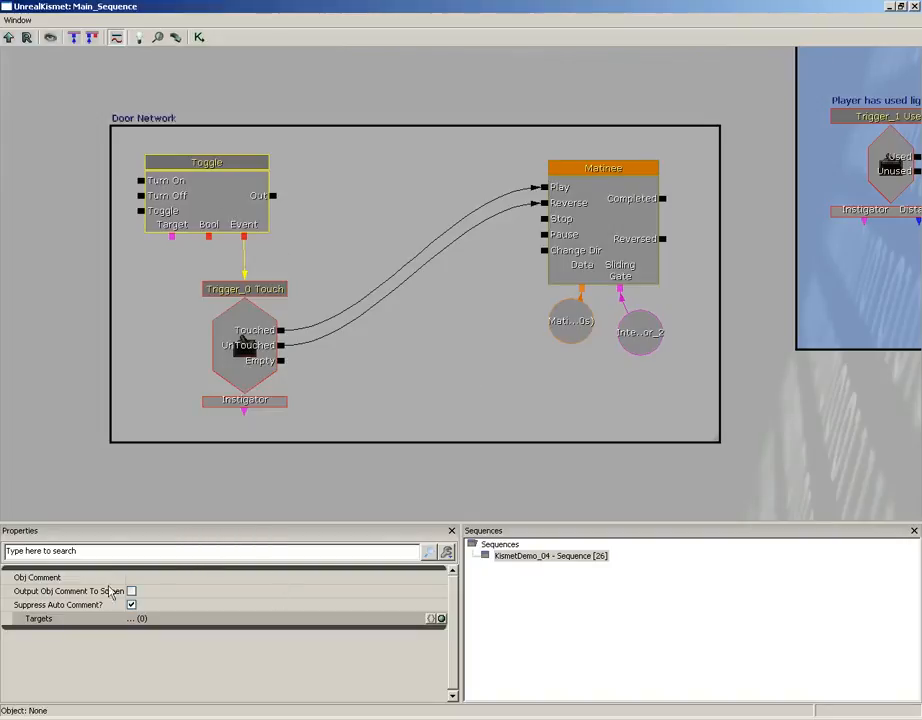
Set the object comment of the Toggle in the Door Network to DoorLockToggle.
{"action": "left_click", "coordinate": [143, 578]}
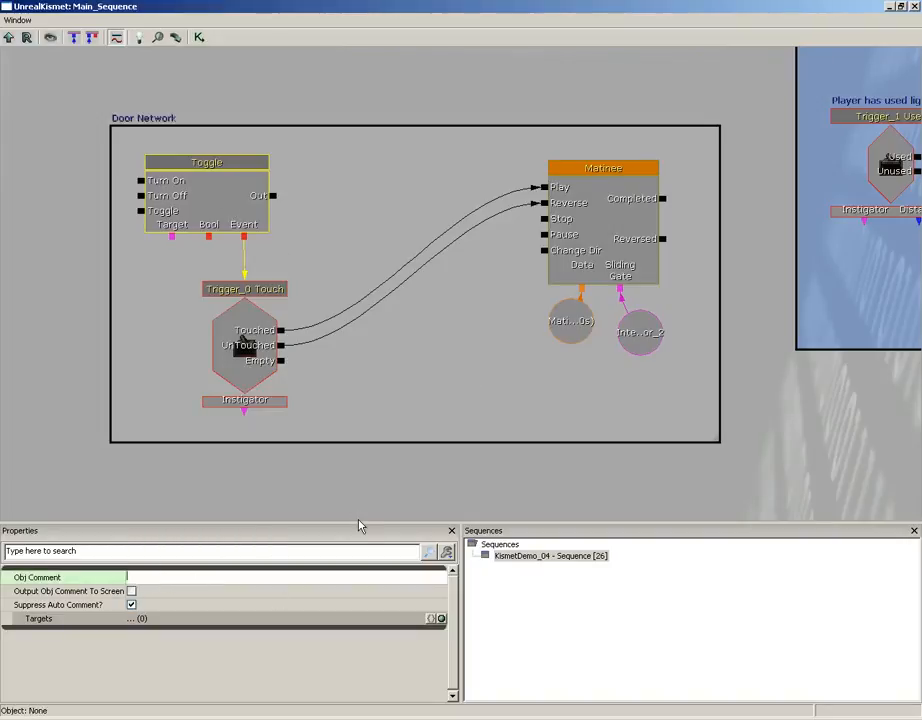
{"action": "type", "text": "DoorLockToggle"}
{"action": "key", "text": "Return"}
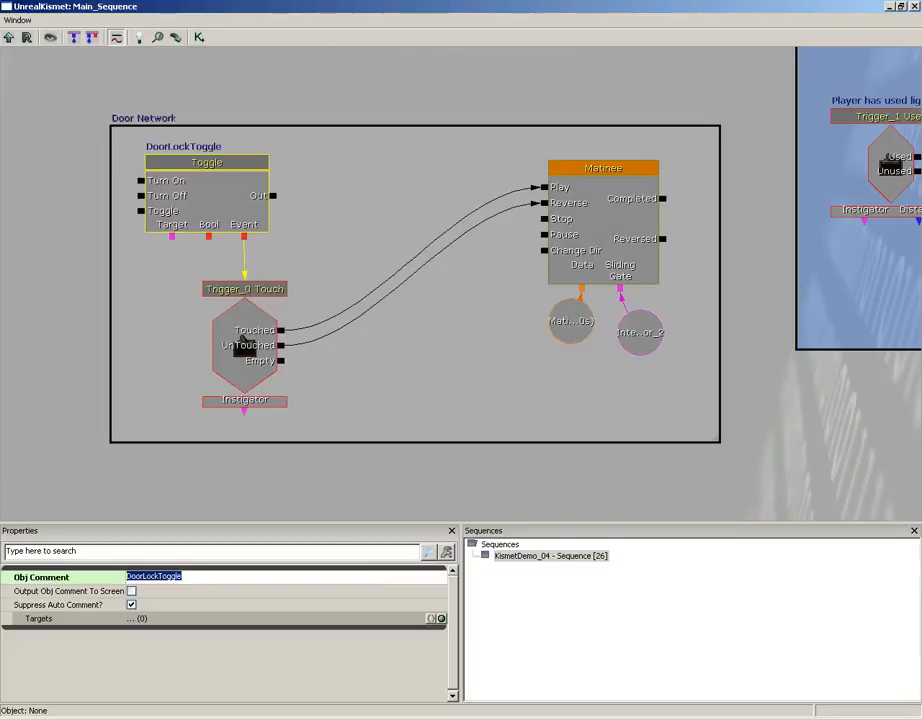
Change the object comment of the Toggle in the Door Network to Door Lock Toggle.
{"action": "left_click", "coordinate": [147, 577]}
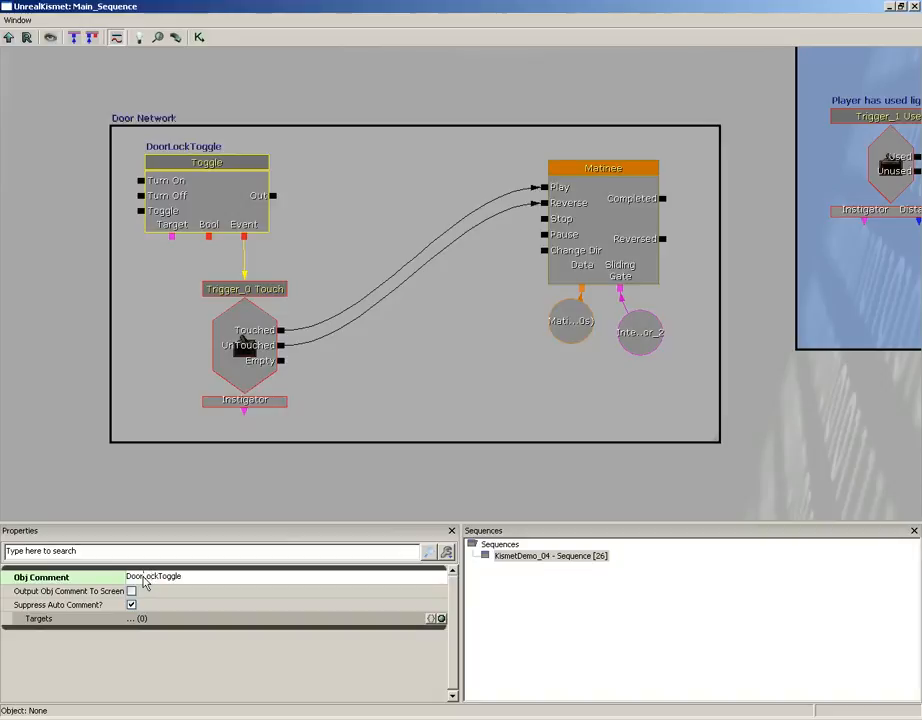
{"action": "left_click", "coordinate": [171, 577]}
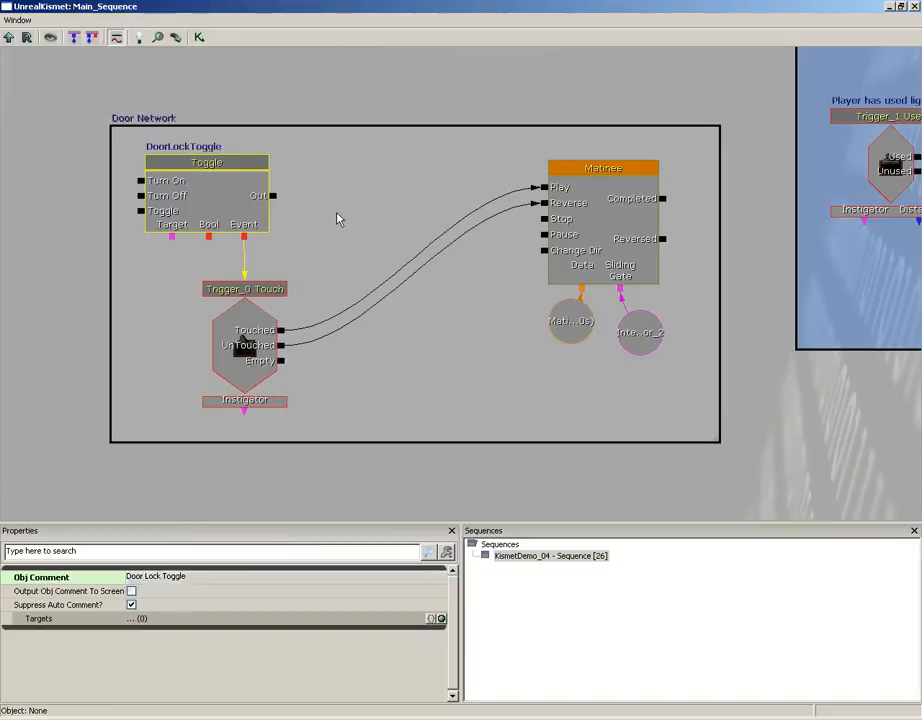
{"action": "left_click", "coordinate": [208, 193]}
{"action": "left_click", "coordinate": [214, 226]}
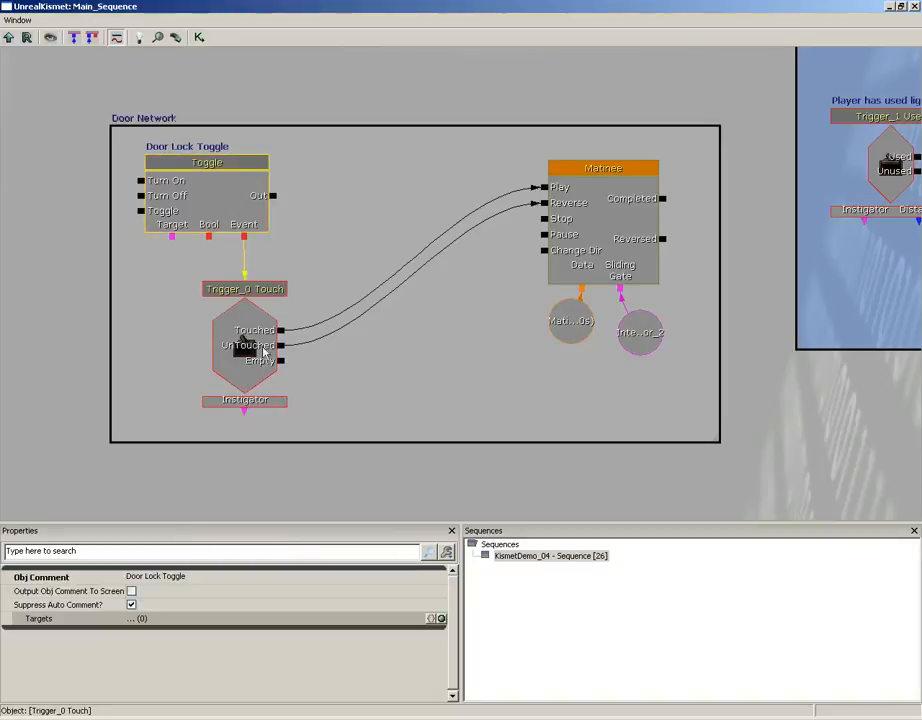
Shift the Trigger_0 Touch event and the Door Lock Toggle closer to the Matinee, leaving free space before the Toggle's inputs.
{"action": "left_click", "coordinate": [253, 342]}
{"action": "left_click_drag", "start_coordinate": [253, 350], "coordinate": [381, 347]}
{"action": "left_click_drag", "start_coordinate": [232, 205], "coordinate": [370, 213]}
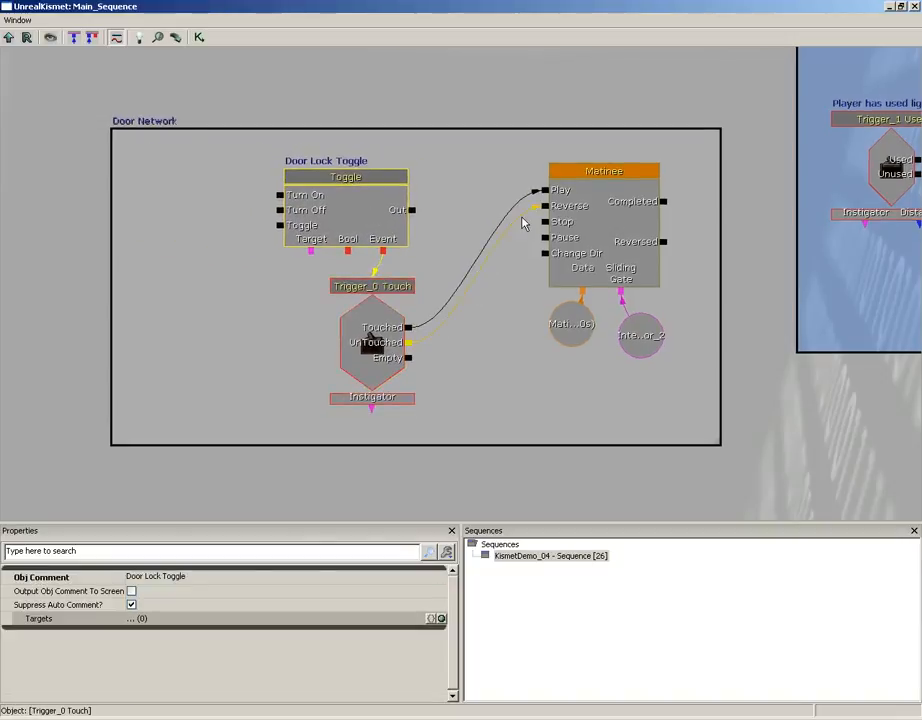
{"action": "left_click_drag", "start_coordinate": [210, 208], "coordinate": [294, 218]}
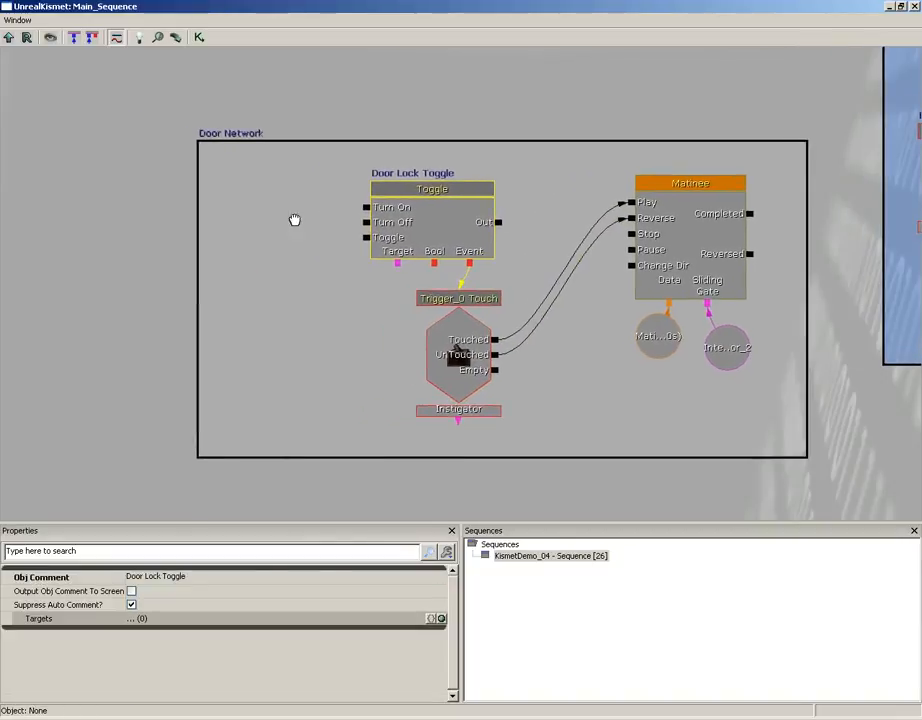
Add a Remote Event inside the Door Network box and place it beside the inputs of the Door Lock Toggle.
{"action": "left_click_drag", "start_coordinate": [366, 222], "coordinate": [305, 237]}
{"action": "left_click_drag", "start_coordinate": [619, 434], "coordinate": [305, 184]}
{"action": "left_click_drag", "start_coordinate": [590, 338], "coordinate": [253, 118]}
{"action": "left_click_drag", "start_coordinate": [518, 397], "coordinate": [417, 321]}
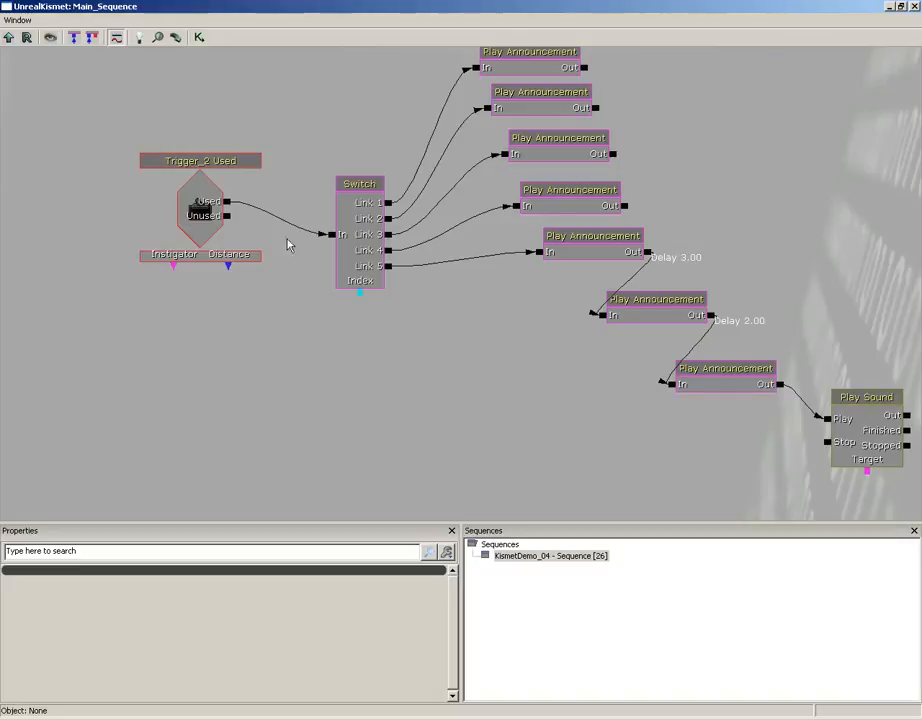
{"action": "left_click_drag", "start_coordinate": [286, 243], "coordinate": [548, 430]}
{"action": "left_click_drag", "start_coordinate": [334, 311], "coordinate": [433, 455]}
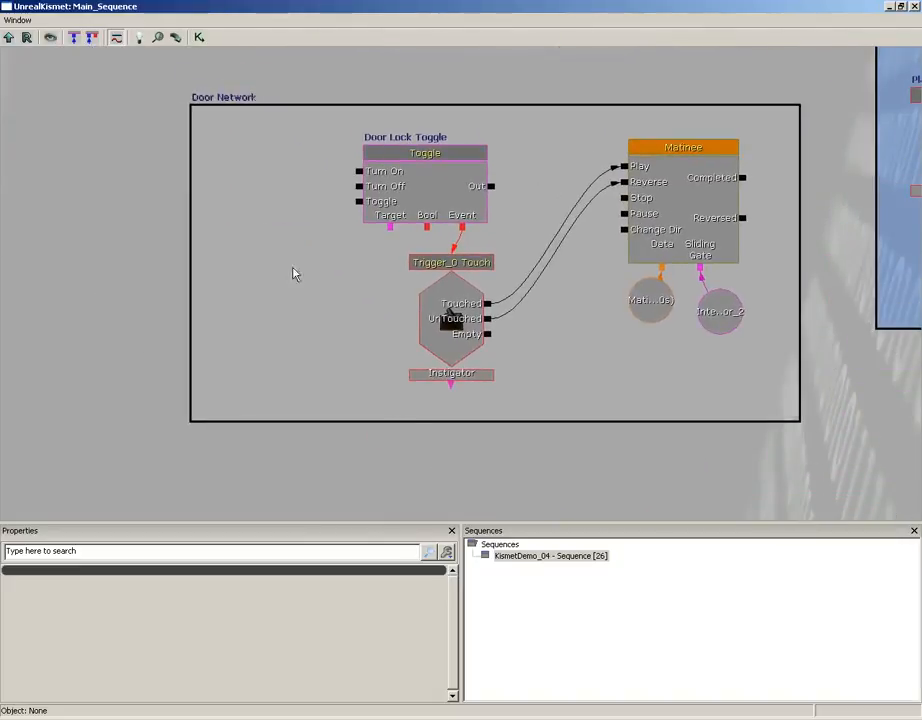
{"action": "left_click_drag", "start_coordinate": [284, 258], "coordinate": [287, 304]}
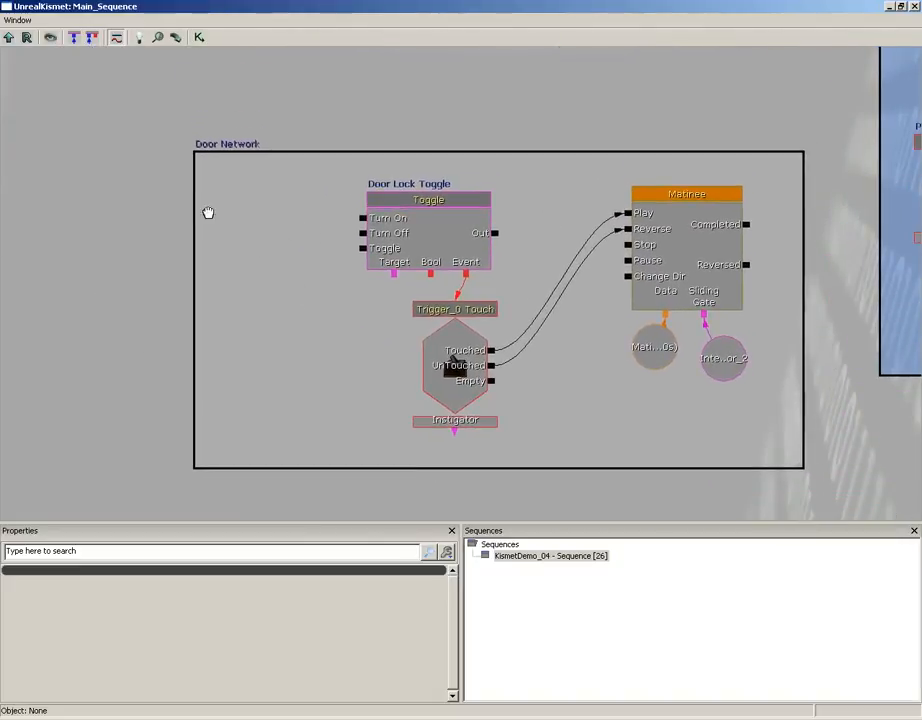
{"action": "right_click", "coordinate": [208, 213]}
{"action": "mouse_move", "coordinate": [231, 256]}
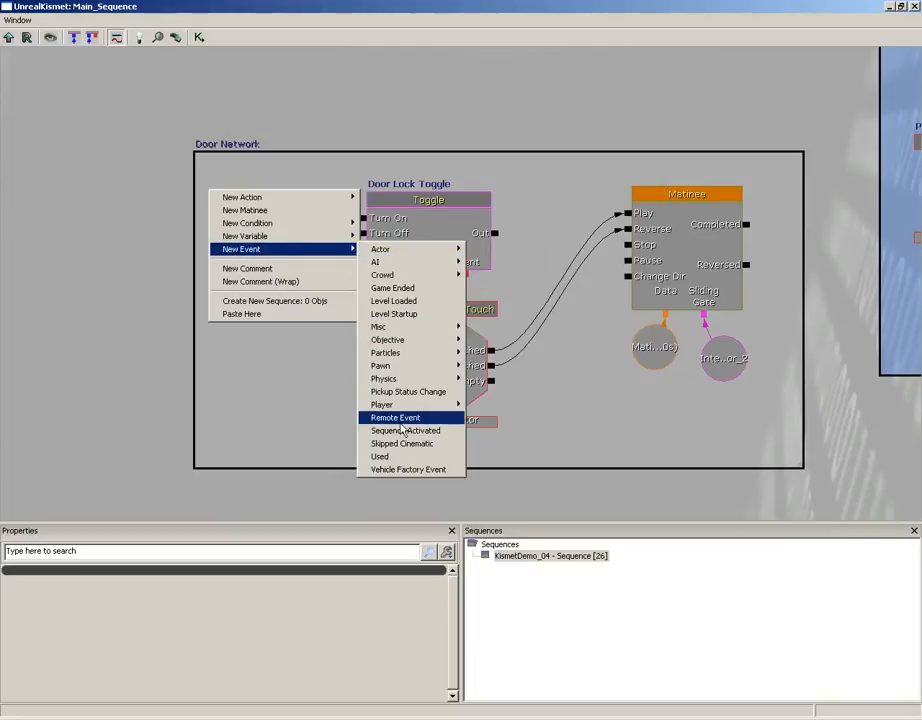
{"action": "left_click", "coordinate": [401, 420]}
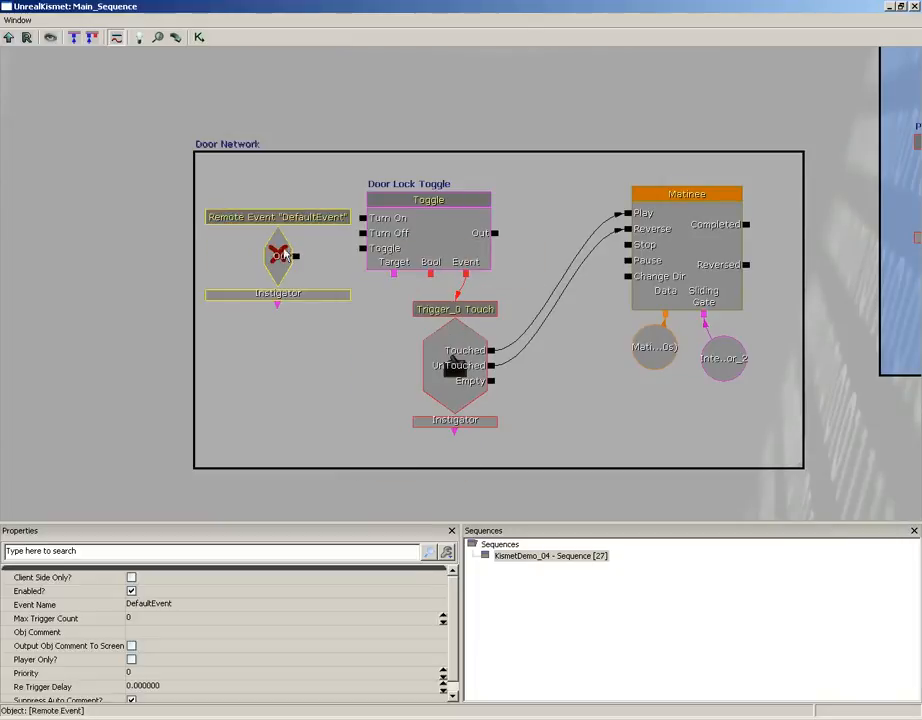
{"action": "left_click_drag", "start_coordinate": [278, 252], "coordinate": [266, 235], "text": "ctrl"}
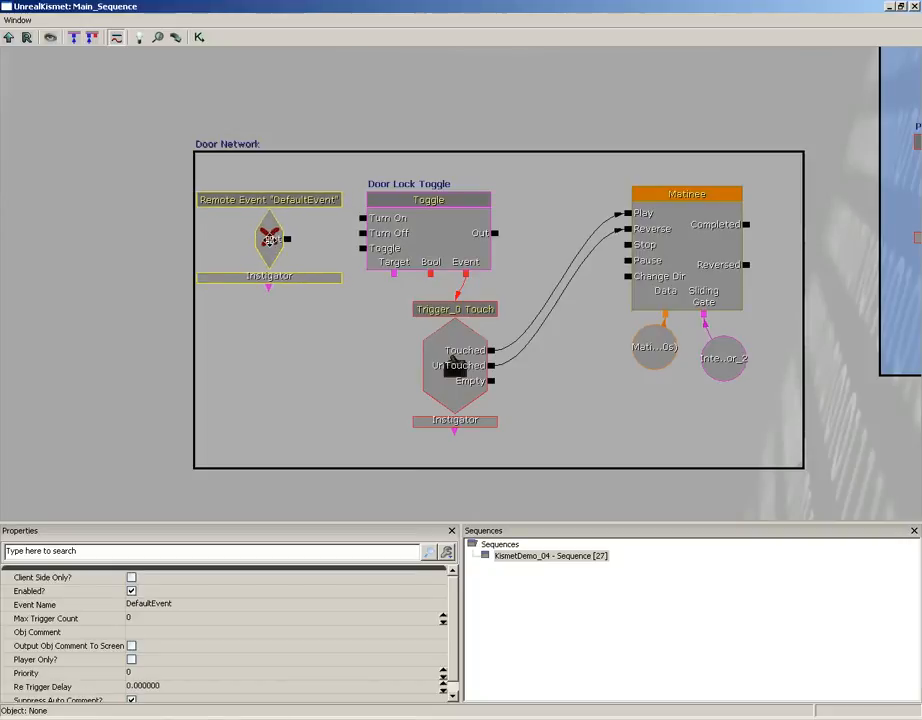
{"action": "left_click_drag", "start_coordinate": [272, 240], "coordinate": [278, 240], "text": "ctrl"}
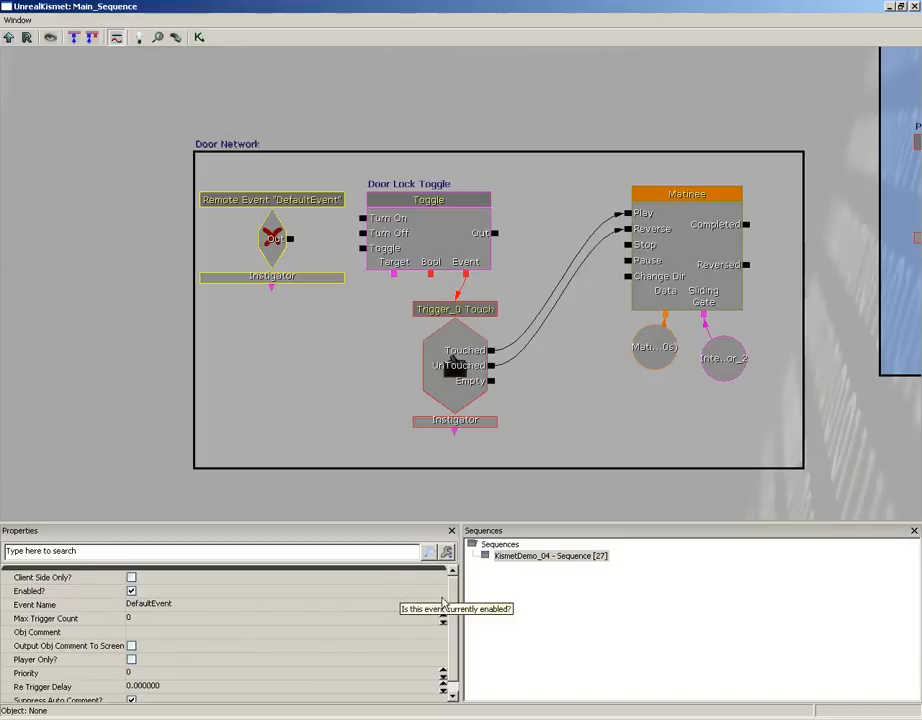
Set the Remote Event's event name to LockDoor and connect its Out output to the Toggle's Turn Off input.
{"action": "left_click", "coordinate": [173, 604]}
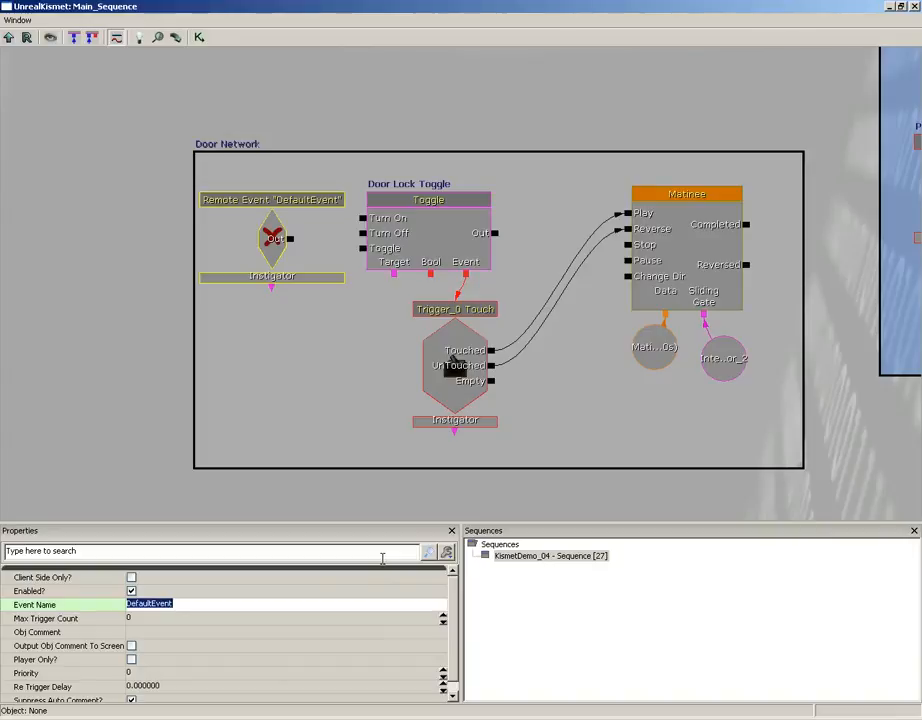
{"action": "type", "text": "LockDoor"}
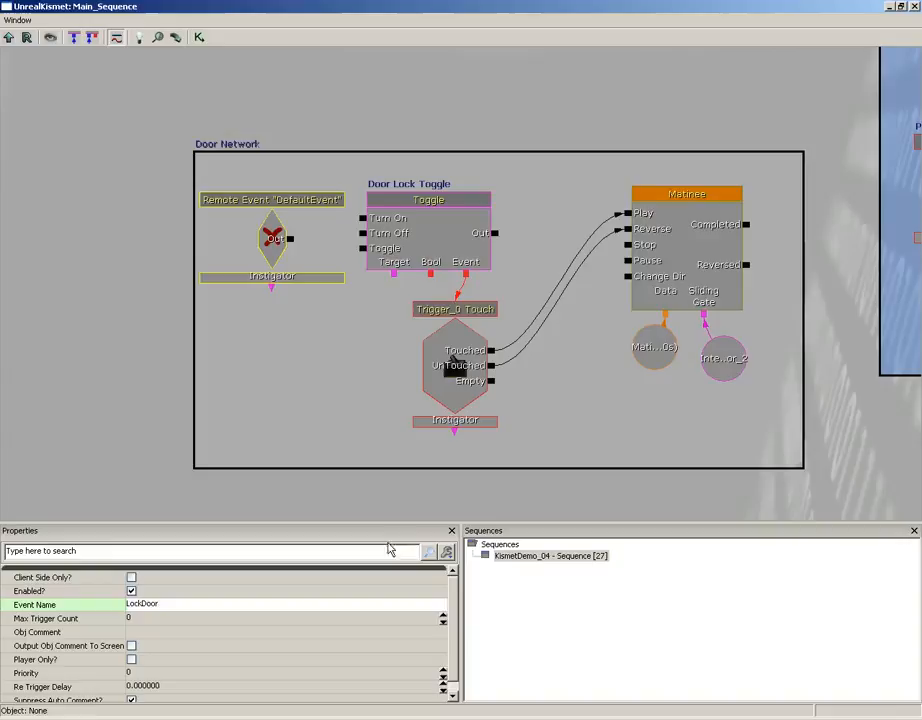
{"action": "left_click", "coordinate": [280, 447]}
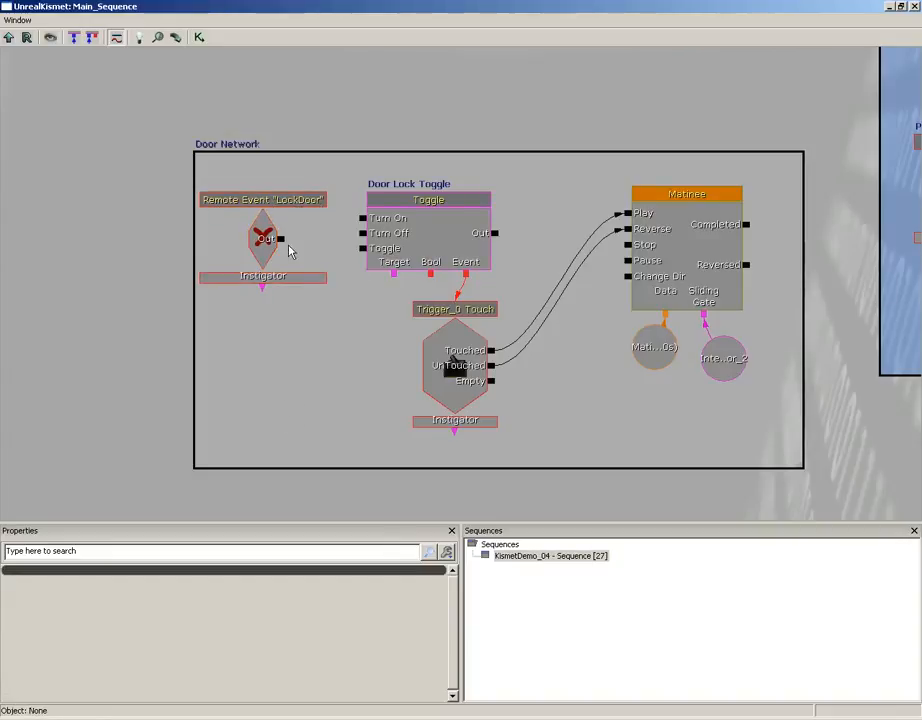
{"action": "left_click_drag", "start_coordinate": [281, 239], "coordinate": [363, 234]}
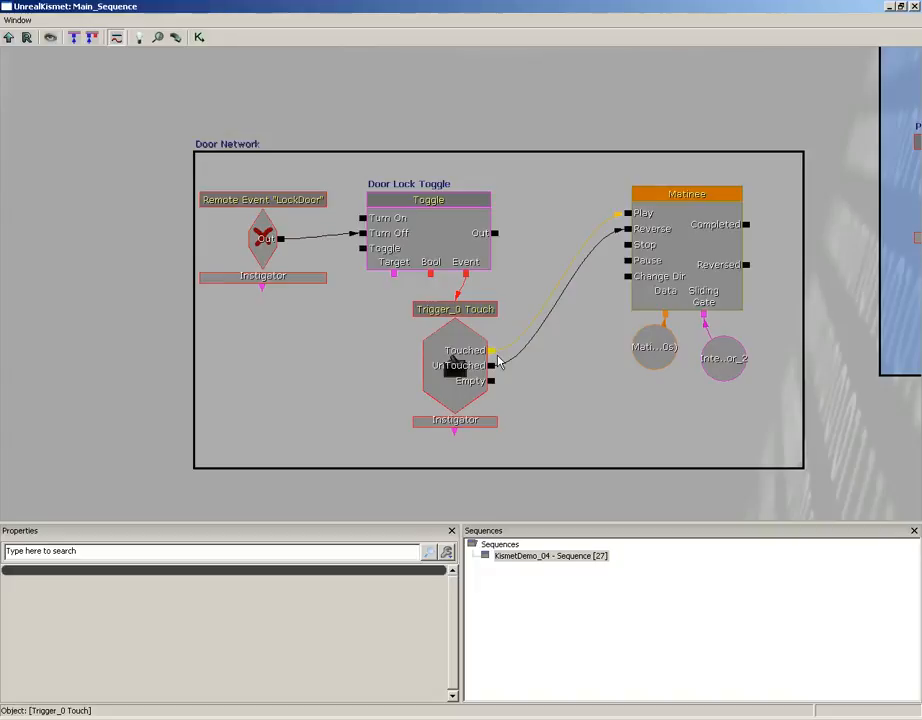
{"action": "left_click_drag", "start_coordinate": [498, 363], "coordinate": [492, 365]}
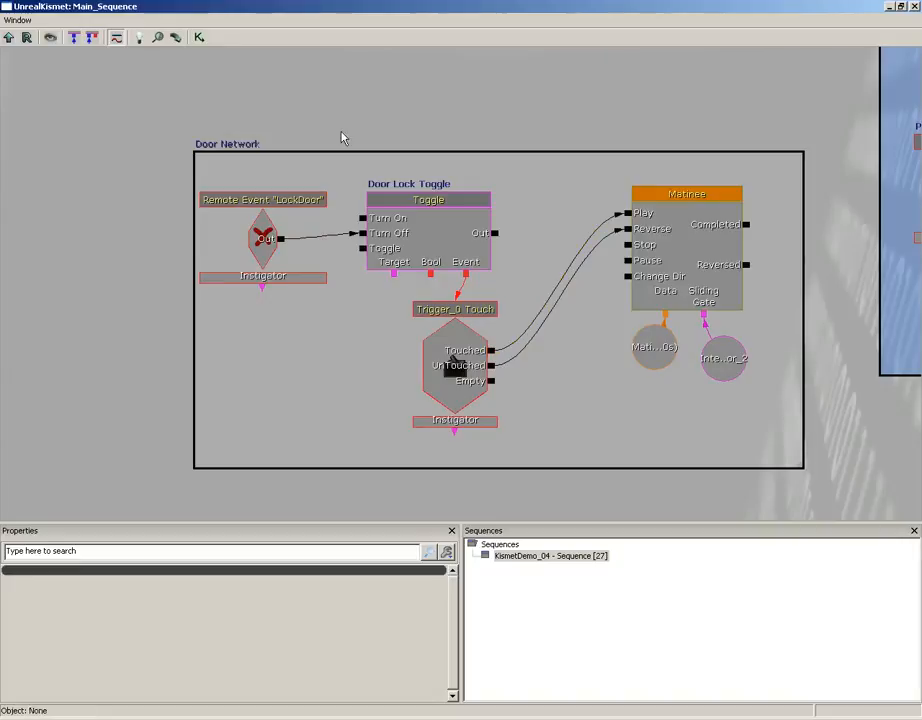
Add an Activate Remote Event action near the Trigger_2 Used network and place it in the empty area below the Switch.
{"action": "left_click_drag", "start_coordinate": [702, 487], "coordinate": [365, 88]}
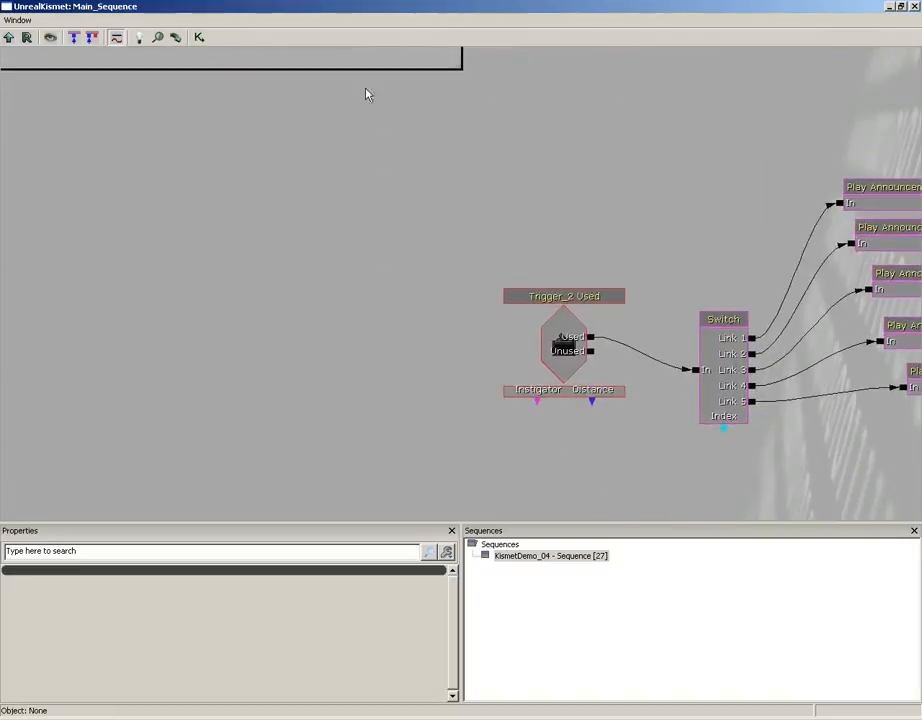
{"action": "left_click_drag", "start_coordinate": [556, 265], "coordinate": [216, 112]}
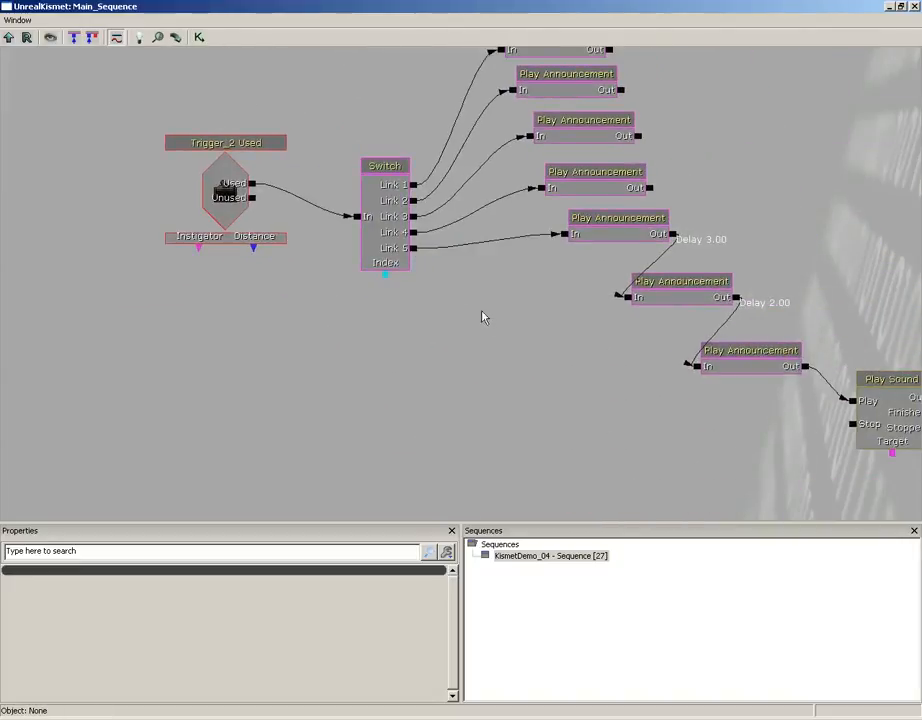
{"action": "right_click", "coordinate": [431, 270]}
{"action": "mouse_move", "coordinate": [453, 281]}
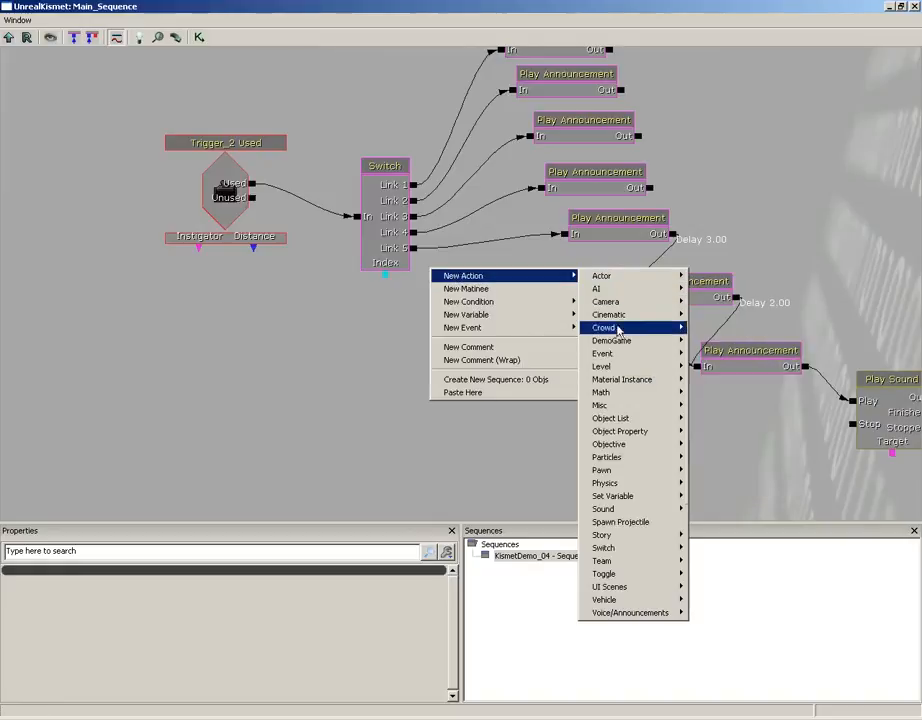
{"action": "mouse_move", "coordinate": [628, 355]}
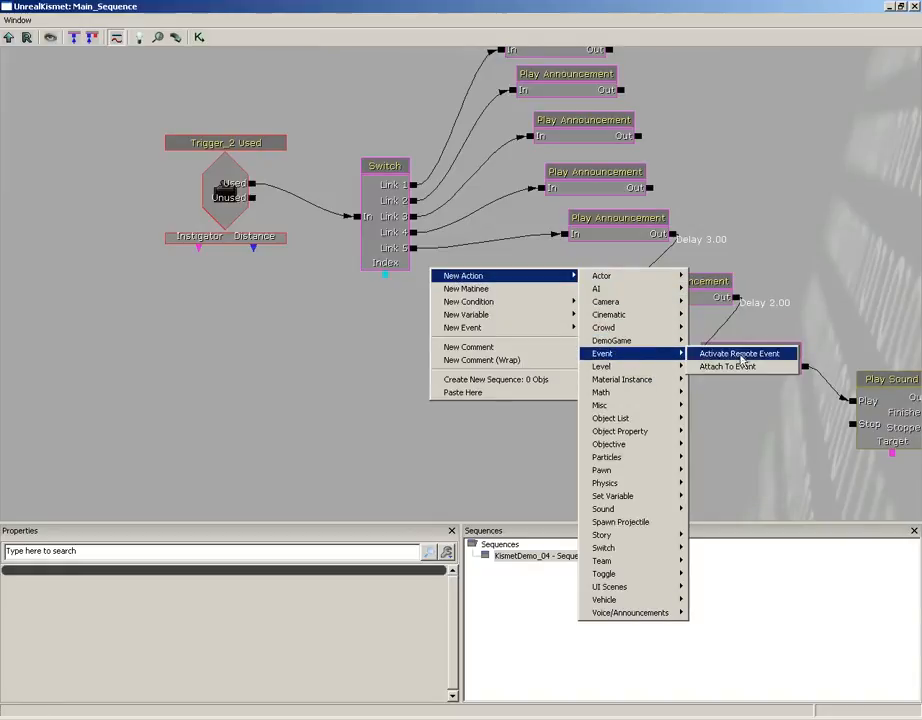
{"action": "left_click", "coordinate": [763, 356]}
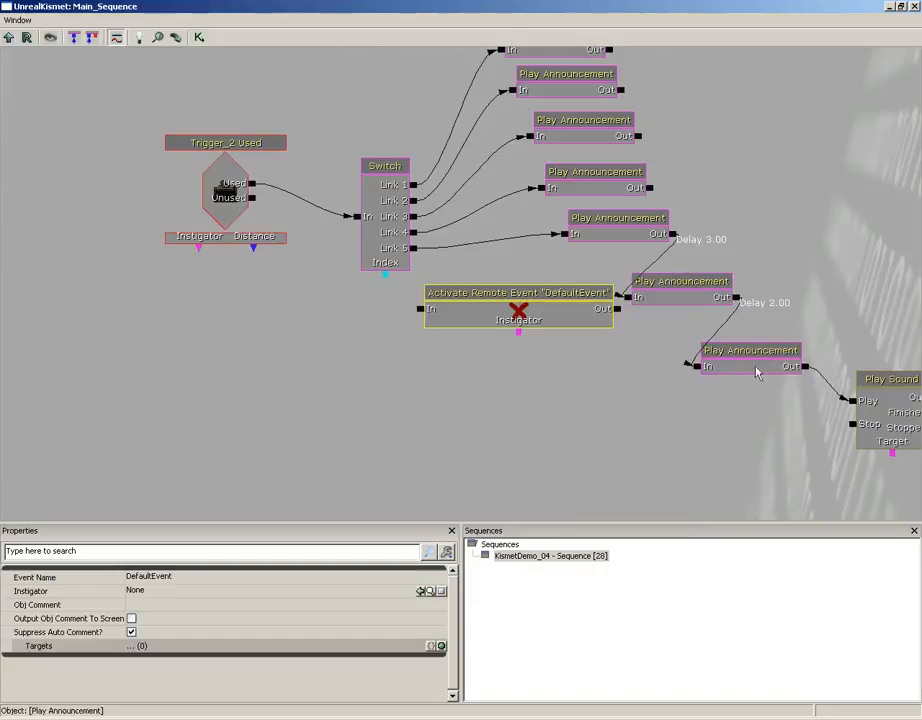
{"action": "left_click_drag", "start_coordinate": [528, 312], "coordinate": [499, 376], "text": "ctrl"}
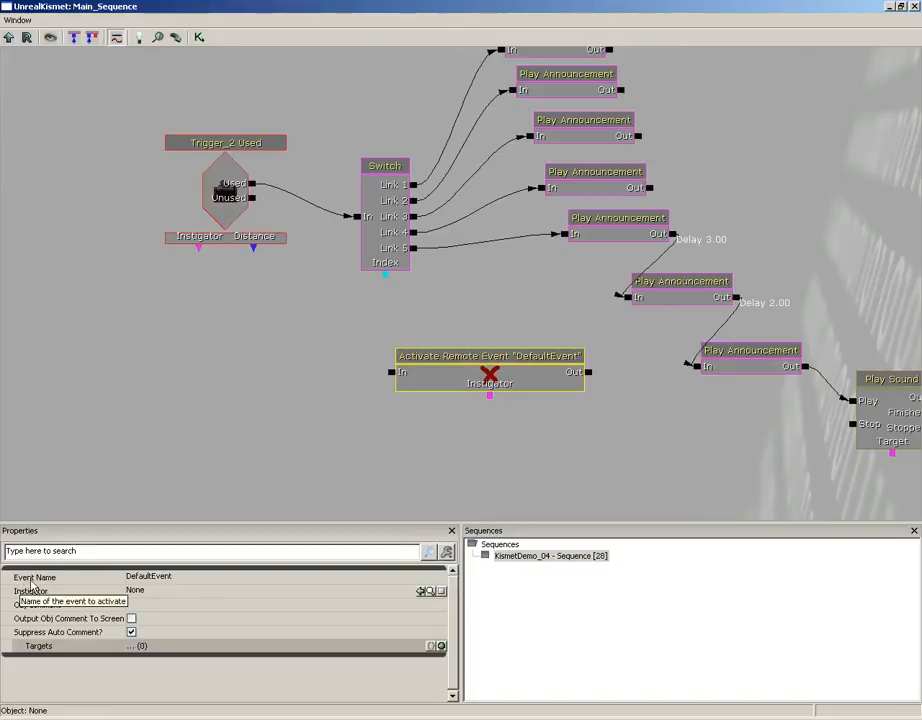
Set the event name of the Activate Remote Event action to LockDoor.
{"action": "left_click", "coordinate": [158, 580]}
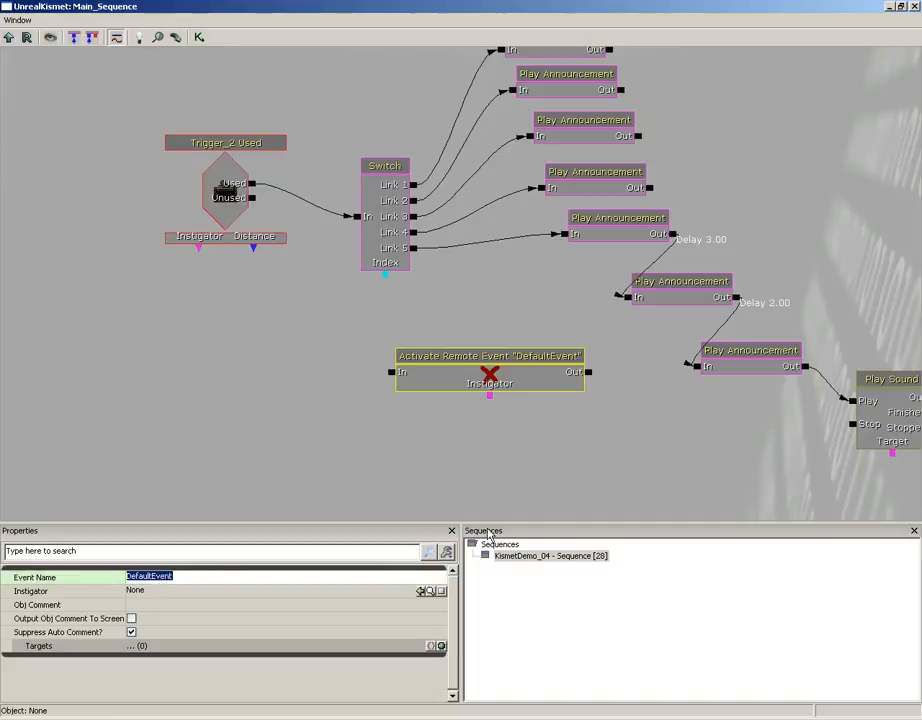
{"action": "type", "text": "L"}
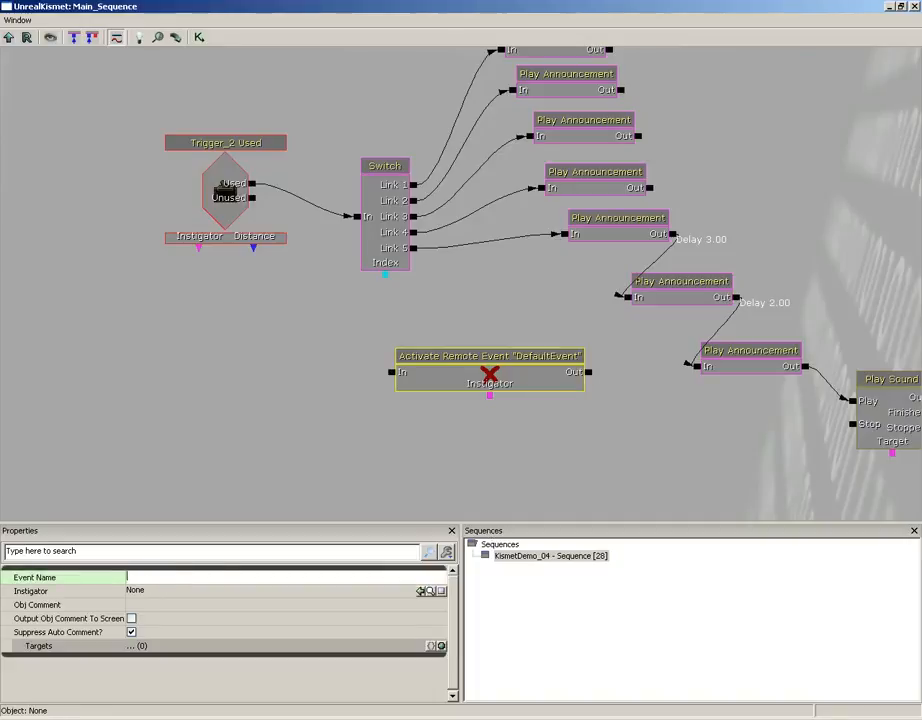
{"action": "type", "text": "ockDoor"}
{"action": "key", "text": "Return"}
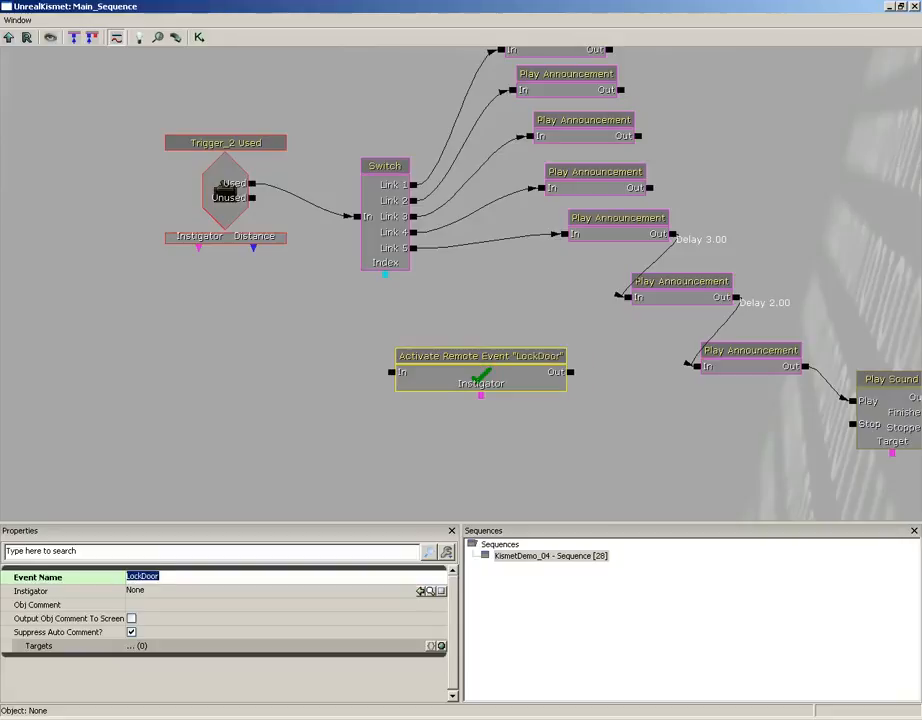
Connect the Switch's Link 5 output to the In input of the Activate Remote Event action.
{"action": "left_click_drag", "start_coordinate": [243, 337], "coordinate": [468, 471]}
{"action": "left_click_drag", "start_coordinate": [260, 262], "coordinate": [456, 426]}
{"action": "left_click_drag", "start_coordinate": [292, 307], "coordinate": [491, 511]}
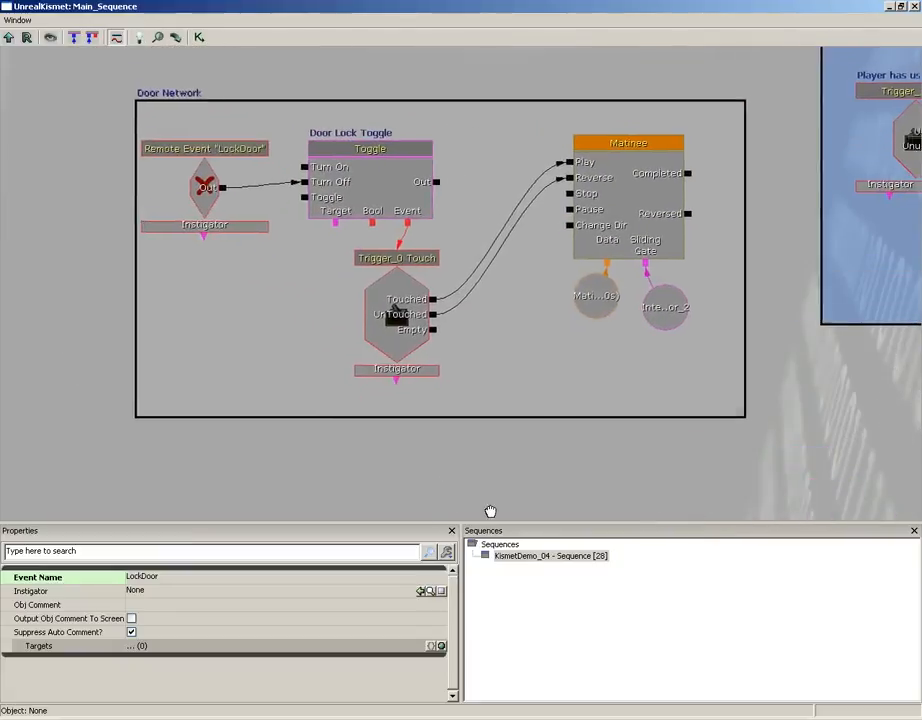
{"action": "left_click_drag", "start_coordinate": [302, 334], "coordinate": [4, 113]}
{"action": "left_click_drag", "start_coordinate": [510, 360], "coordinate": [171, 133]}
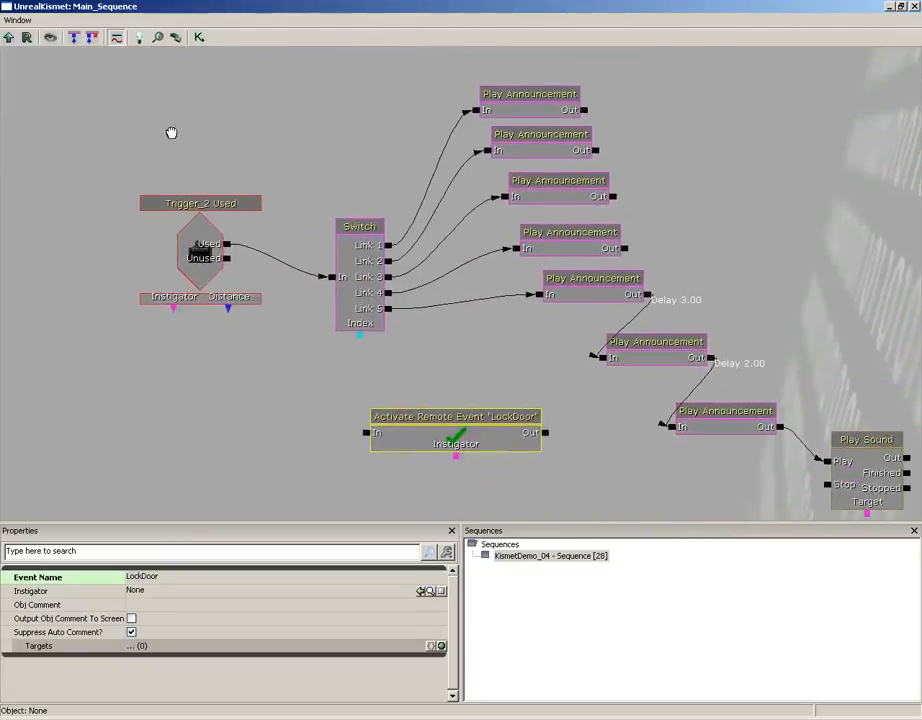
{"action": "left_click_drag", "start_coordinate": [388, 308], "coordinate": [362, 431]}
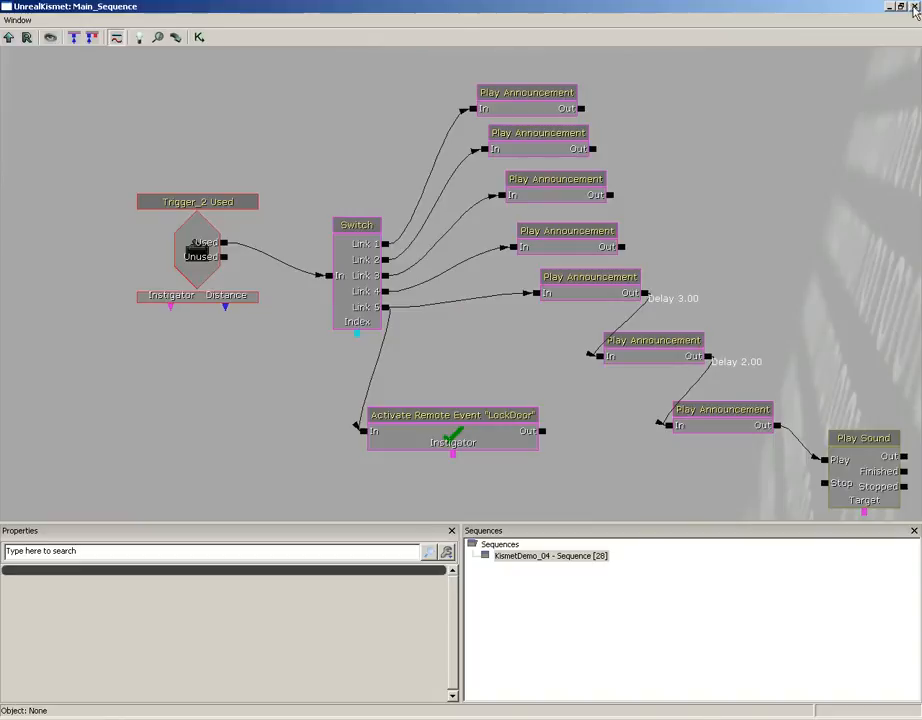
Close and reopen Kismet, and check the status icons of the LockDoor Remote Event and its activating action.
{"action": "left_click", "coordinate": [914, 7]}
{"action": "left_click", "coordinate": [317, 40]}
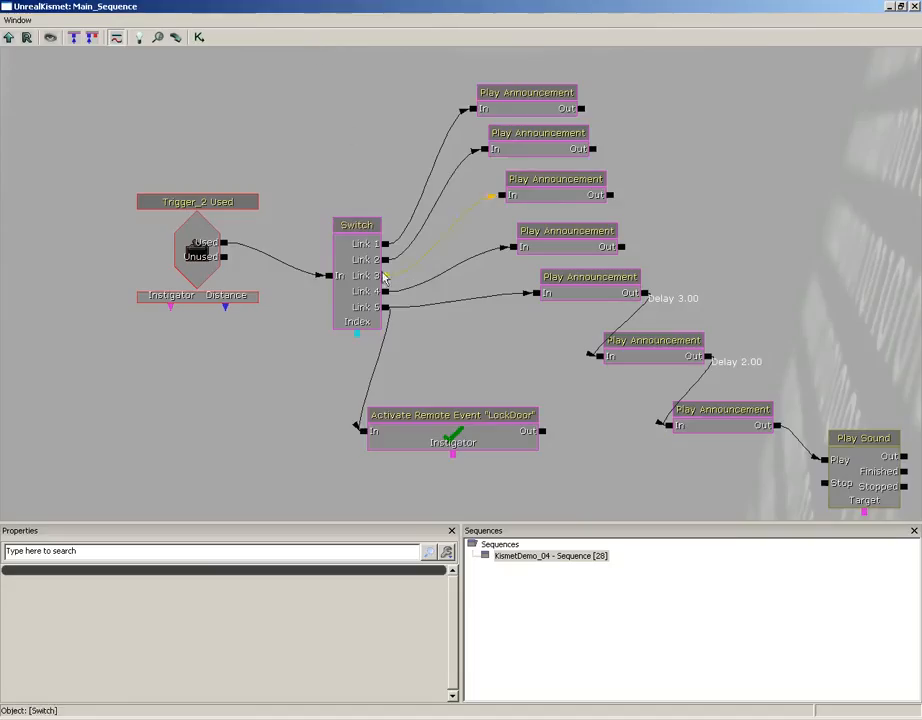
{"action": "double_click", "coordinate": [525, 424]}
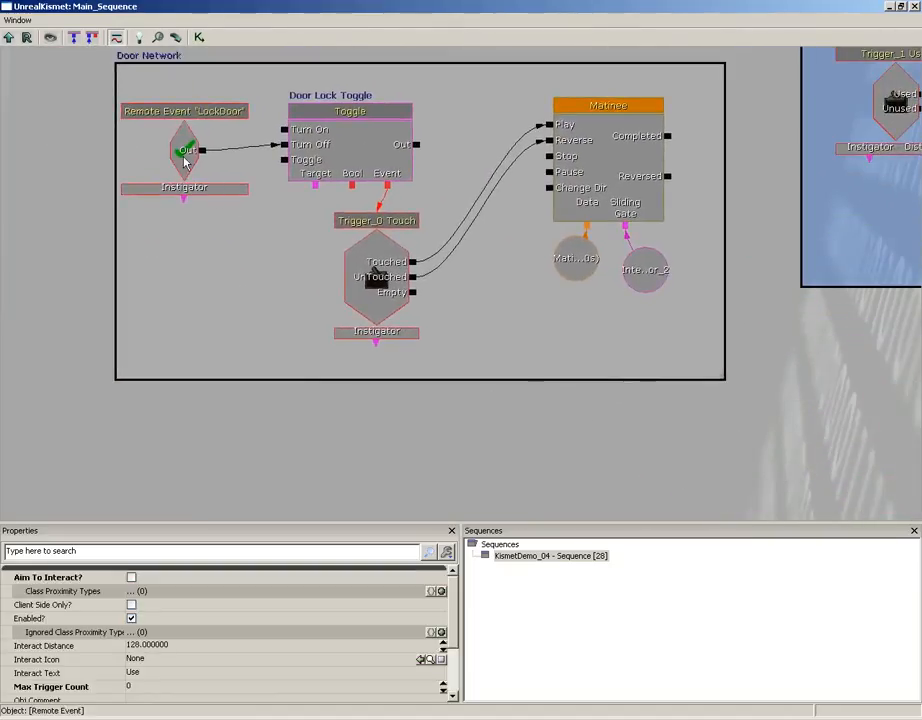
{"action": "left_click_drag", "start_coordinate": [452, 391], "coordinate": [55, 52]}
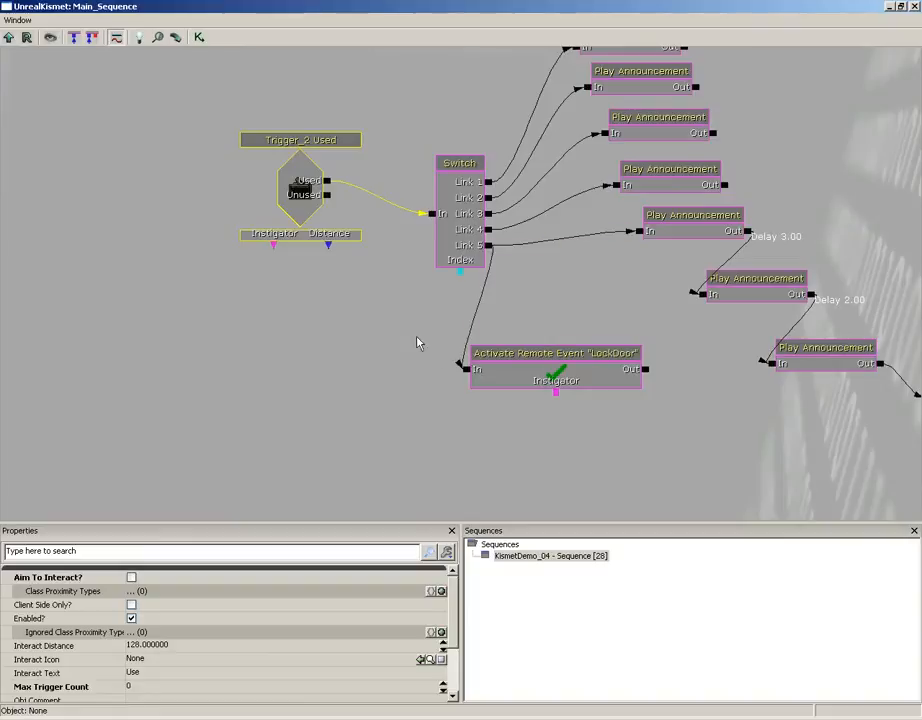
{"action": "scroll", "coordinate": [355, 235], "scroll_direction": "down", "scroll_amount": 6}
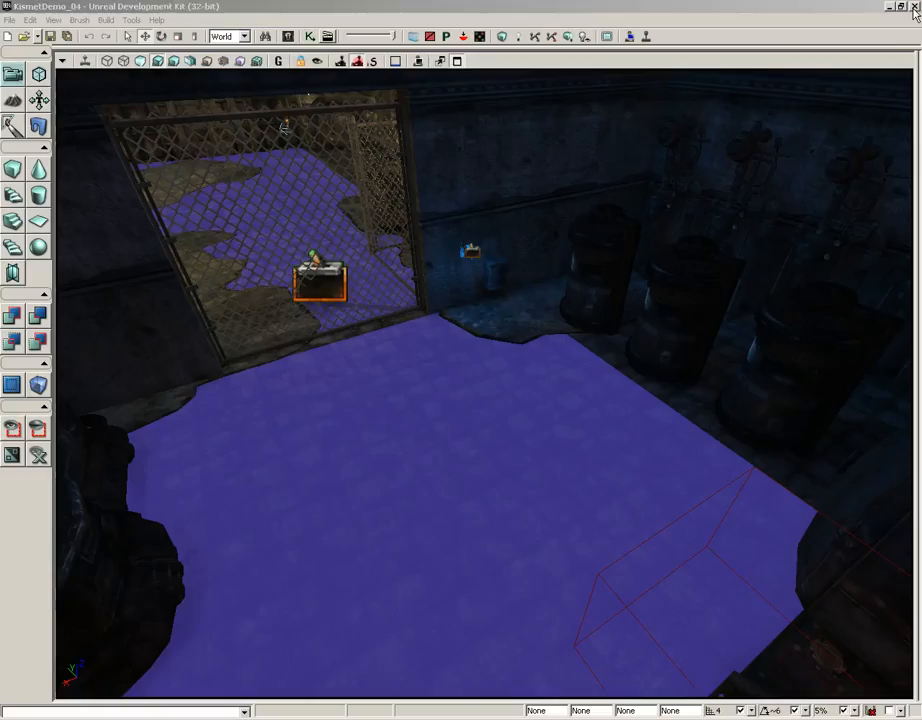
Close Kismet, play the level from the floor in front of the gate, and test the gate by approaching and backing away.
{"action": "left_click", "coordinate": [913, 6]}
{"action": "right_click", "coordinate": [457, 520]}
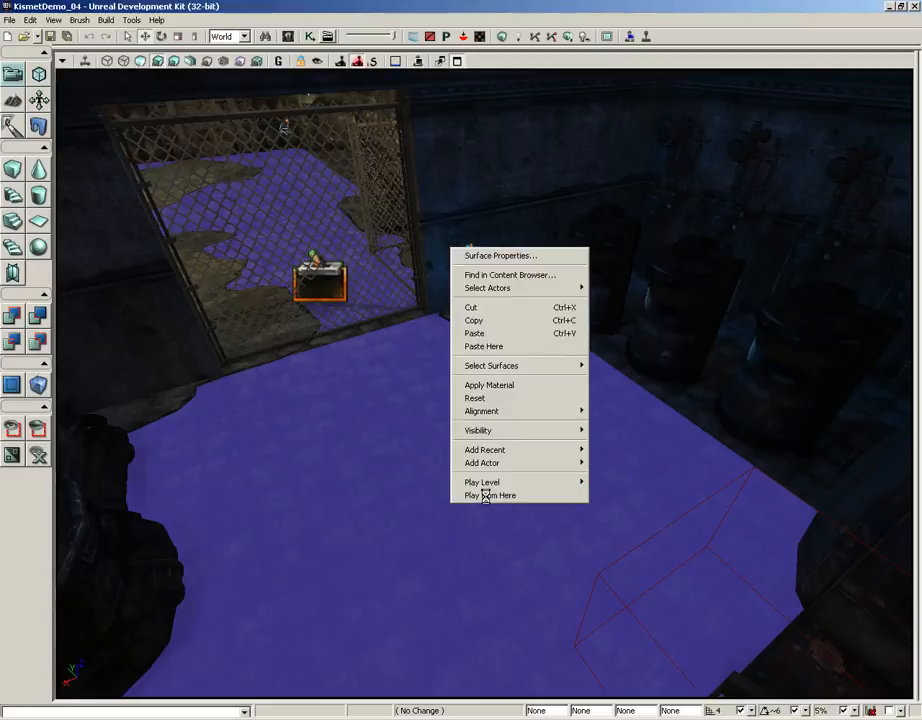
{"action": "left_click", "coordinate": [488, 497]}
{"action": "key", "text": "w"}
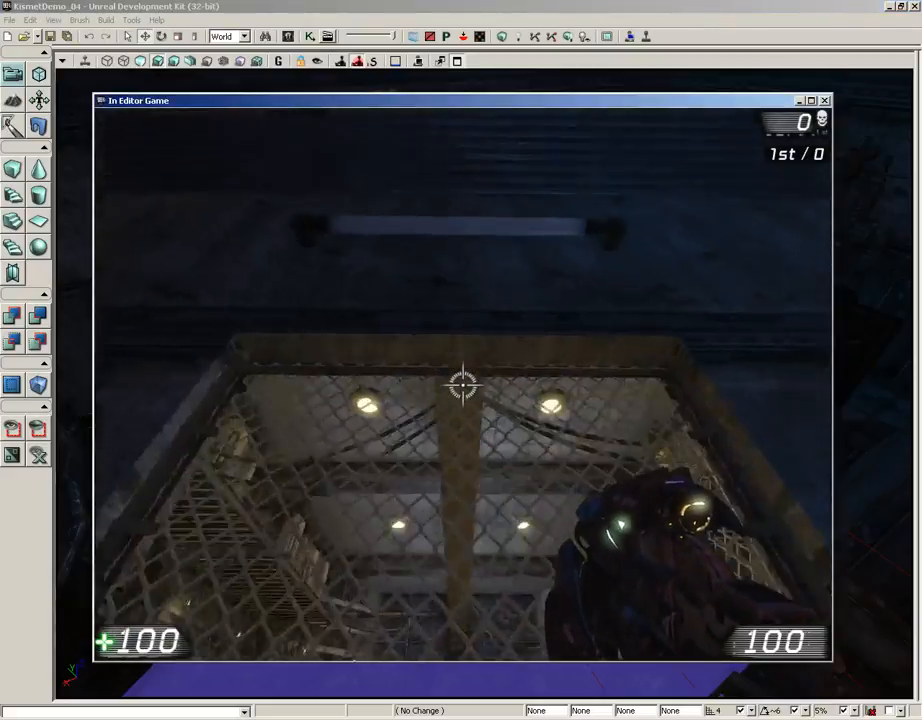
{"action": "key", "text": "s"}
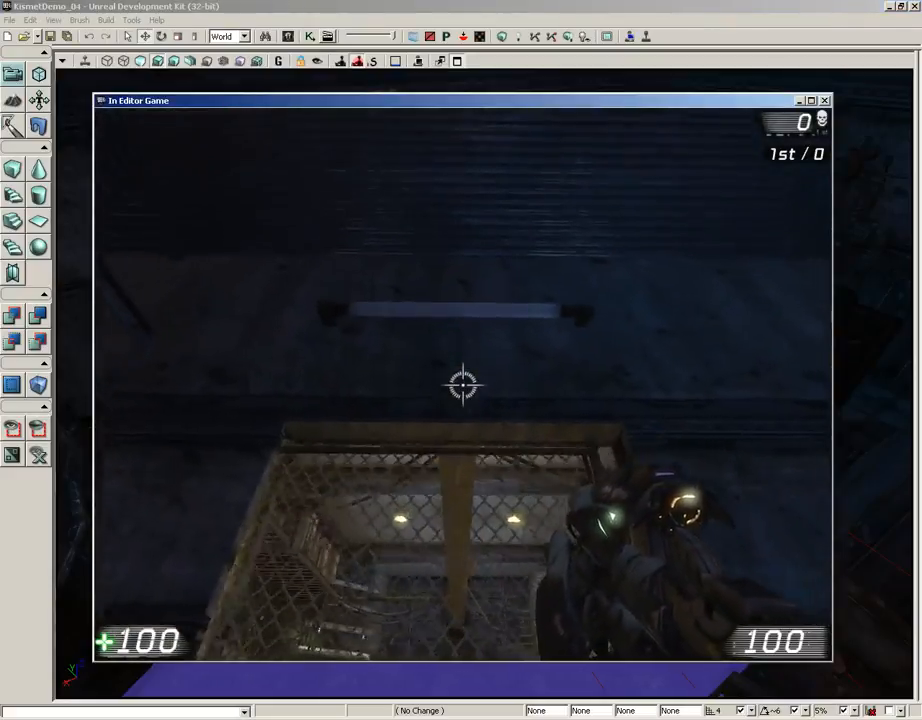
{"action": "key", "text": "w"}
Use the wall device up the stairs repeatedly, approach the gate again to test its lock, and end the play session.
{"action": "key", "text": "w"}
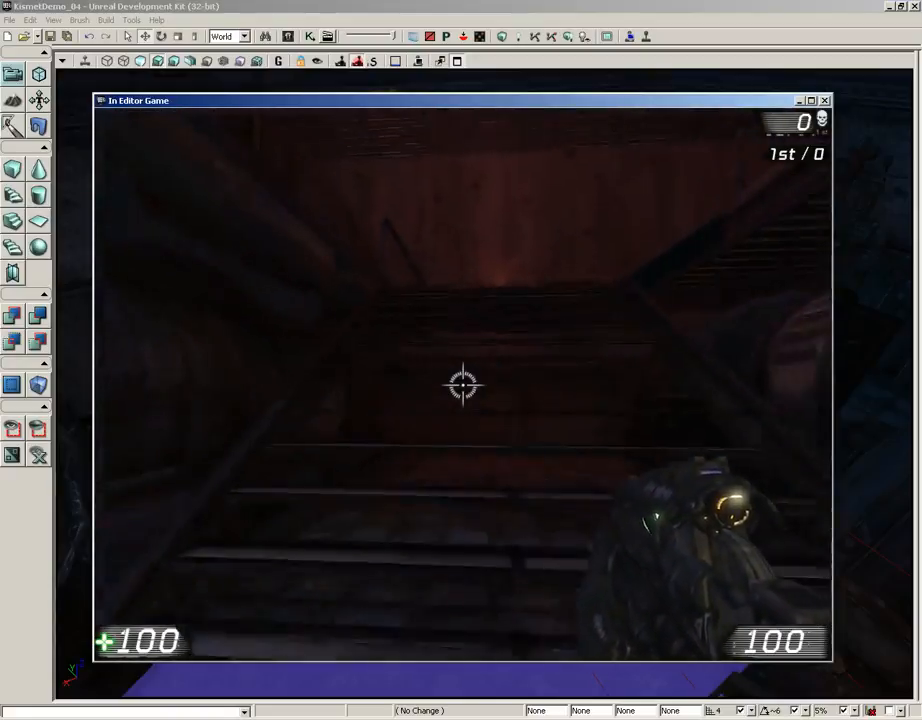
{"action": "key", "text": "w"}
{"action": "key", "text": "e"}
{"action": "key", "text": "e"}
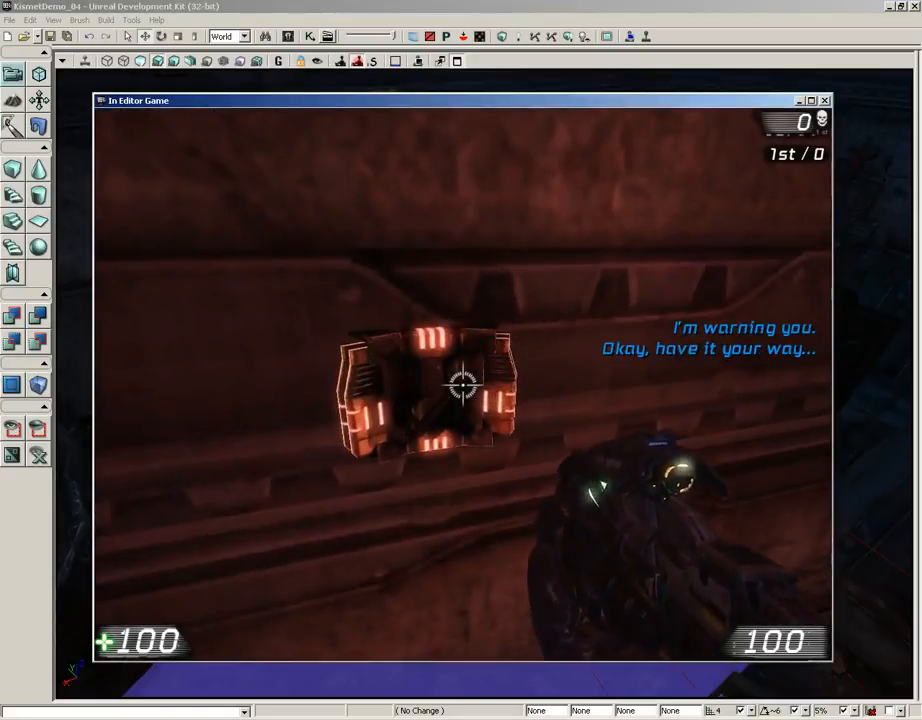
{"action": "key", "text": "w"}
{"action": "key", "text": "w"}
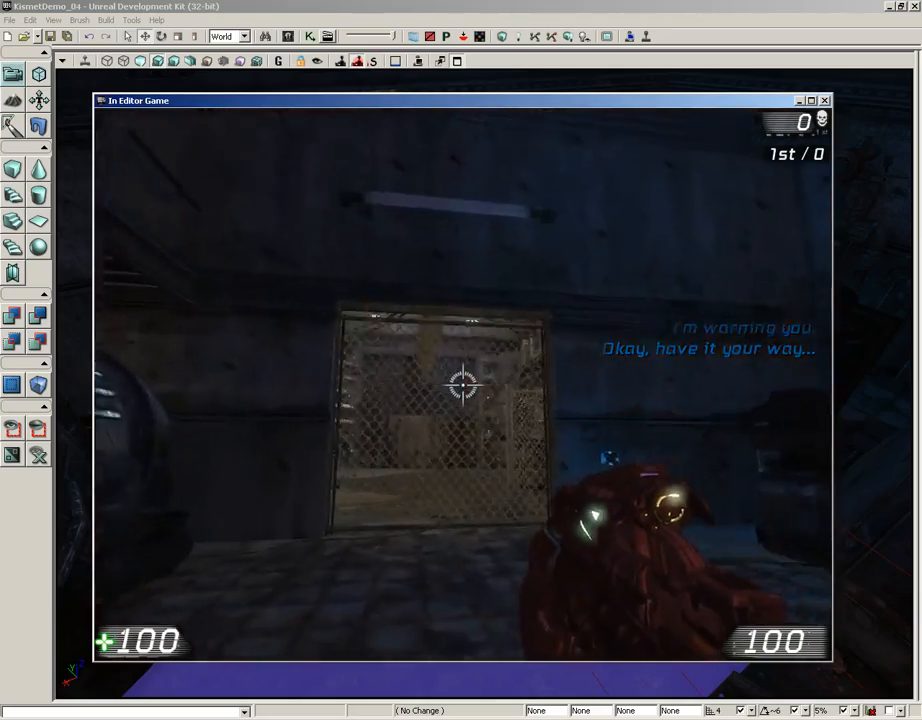
{"action": "key", "text": "s"}
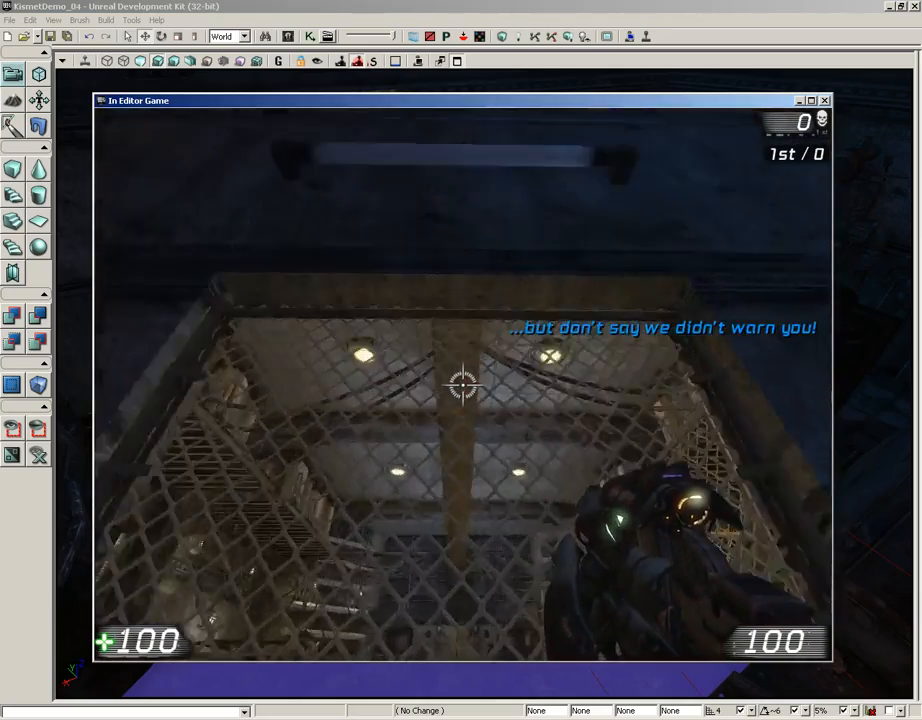
{"action": "key", "text": "w"}
{"action": "key", "text": "s"}
{"action": "key", "text": "w"}
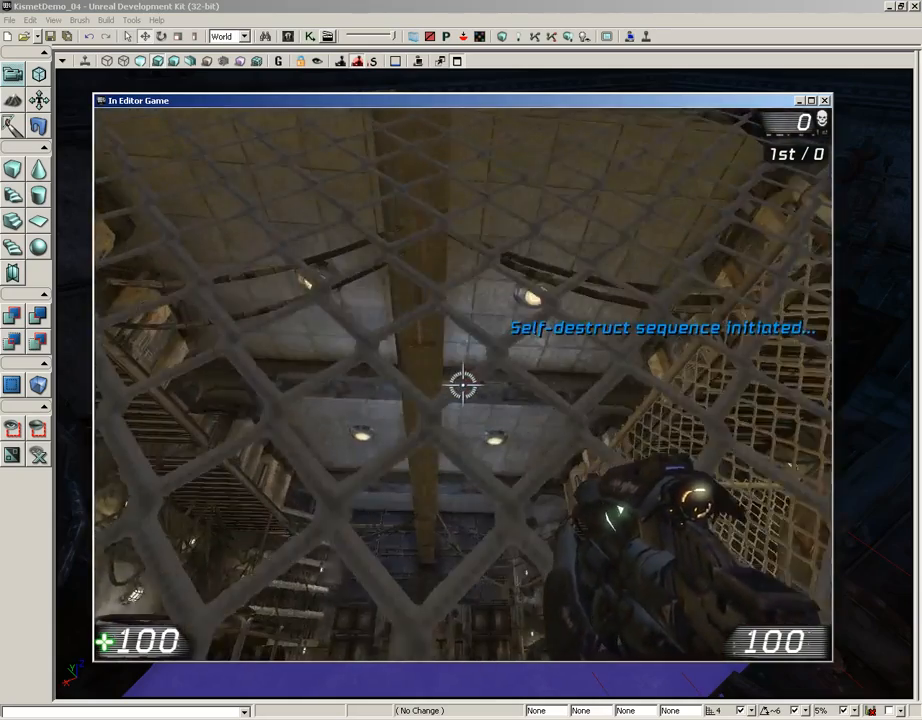
{"action": "key", "text": "Escape"}
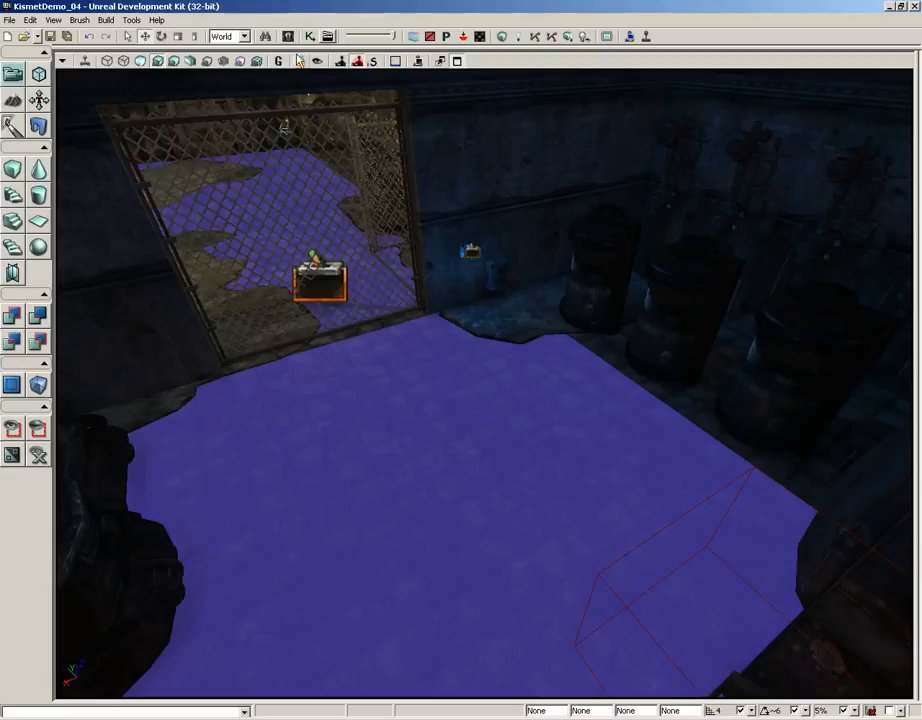
Repeat the playtest from the floor, using the wall device repeatedly before rechecking the gate, and return to the Kismet sequence.
{"action": "right_click", "coordinate": [406, 528]}
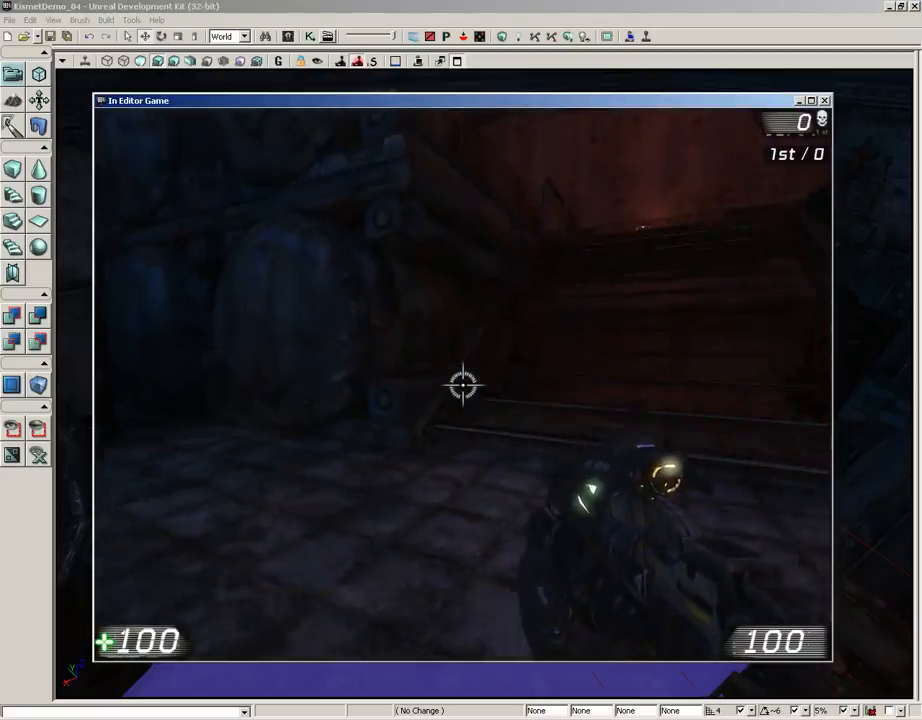
{"action": "key", "text": "w"}
{"action": "key", "text": "w"}
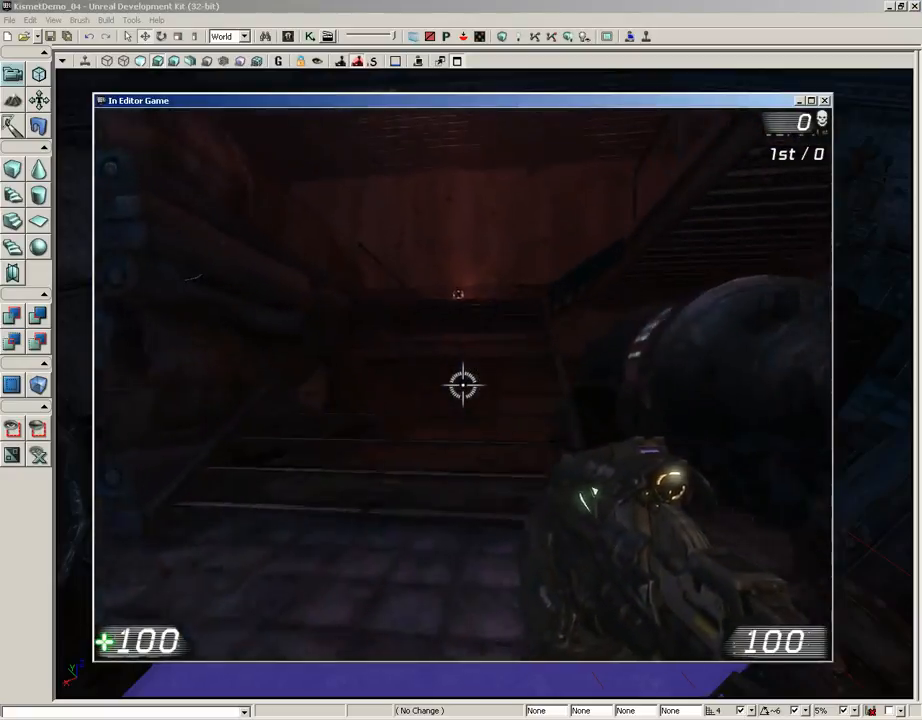
{"action": "key", "text": "w"}
{"action": "key", "text": "e"}
{"action": "key", "text": "e"}
{"action": "key", "text": "e"}
{"action": "key", "text": "e"}
{"action": "key", "text": "e"}
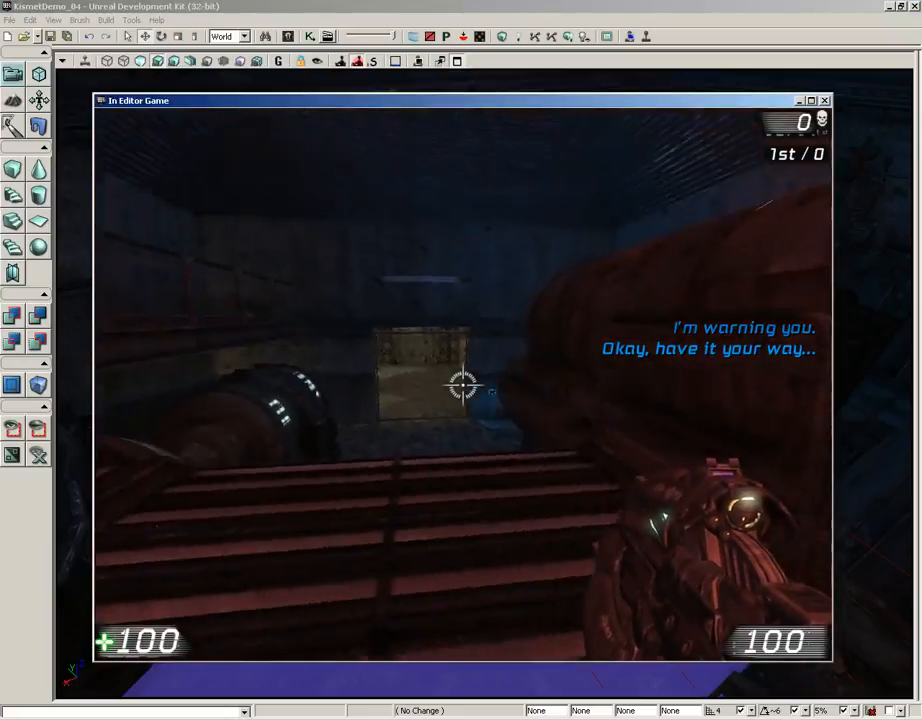
{"action": "key", "text": "w"}
{"action": "key", "text": "w"}
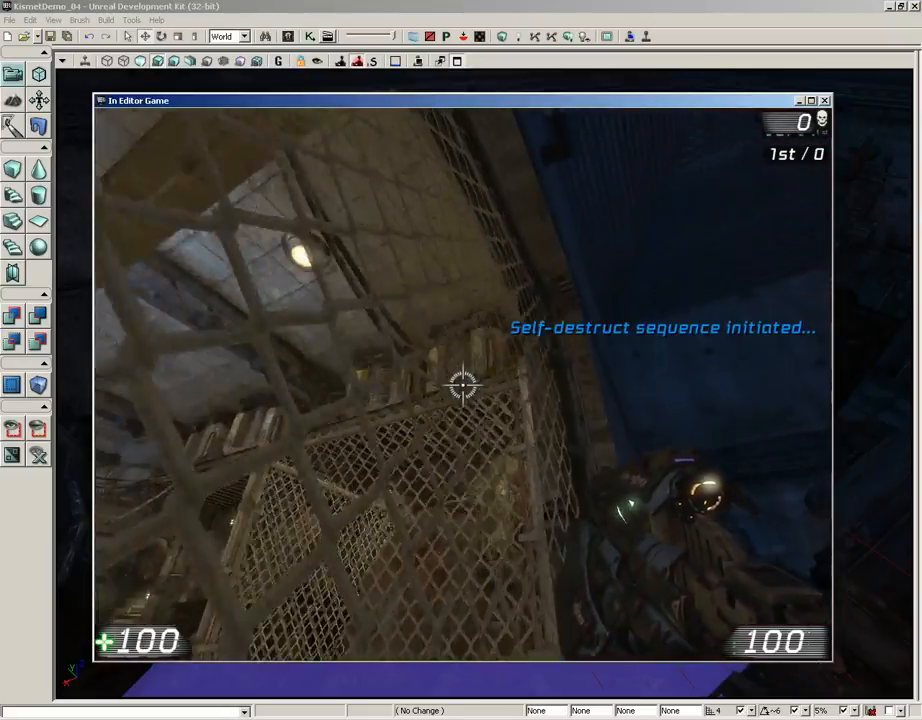
{"action": "key", "text": "Escape"}
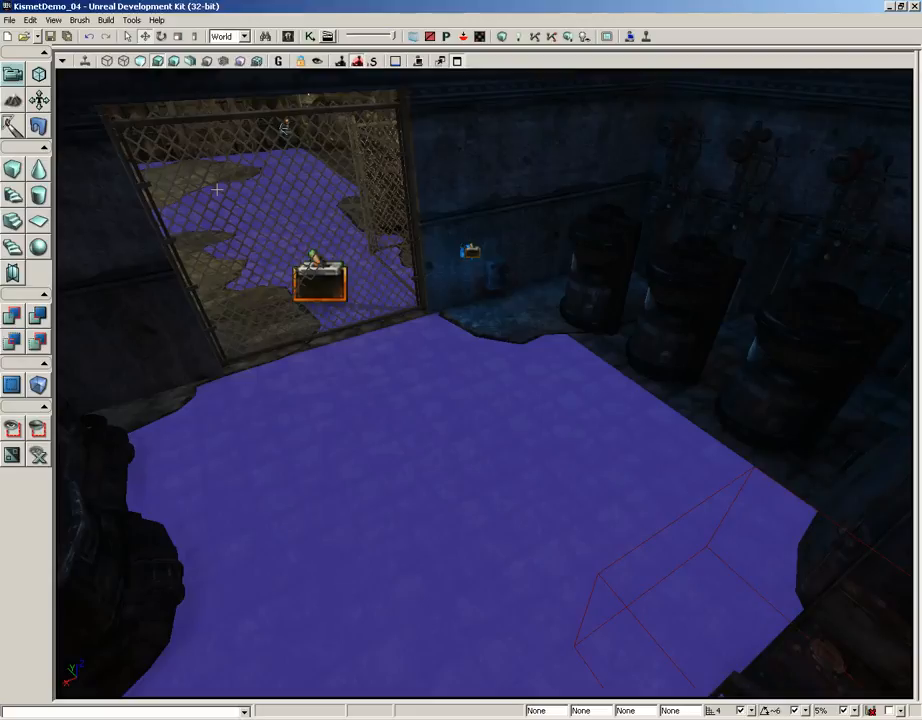
{"action": "left_click", "coordinate": [310, 37]}
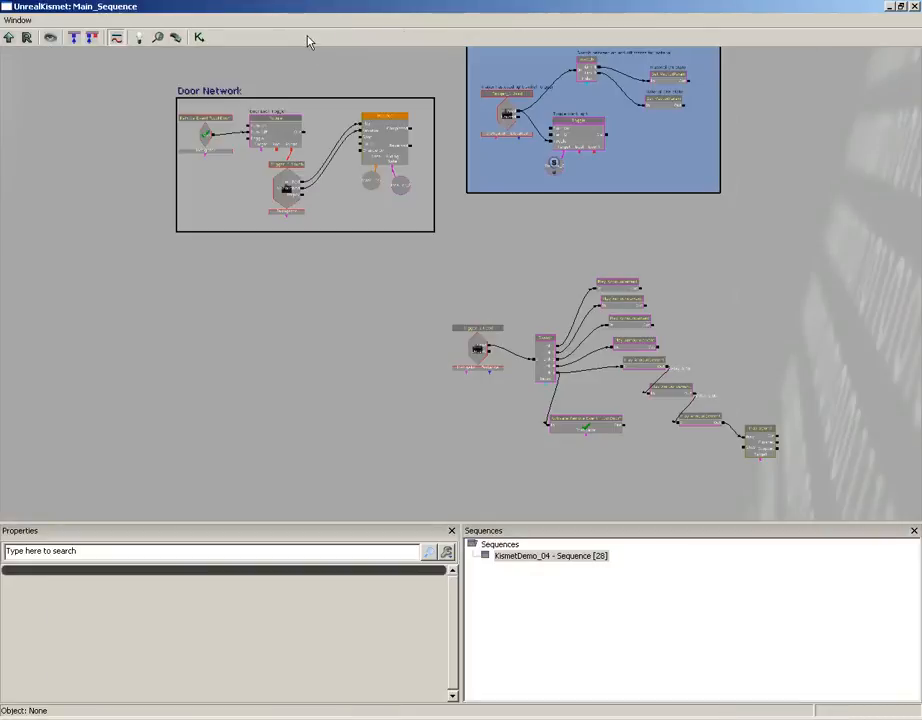